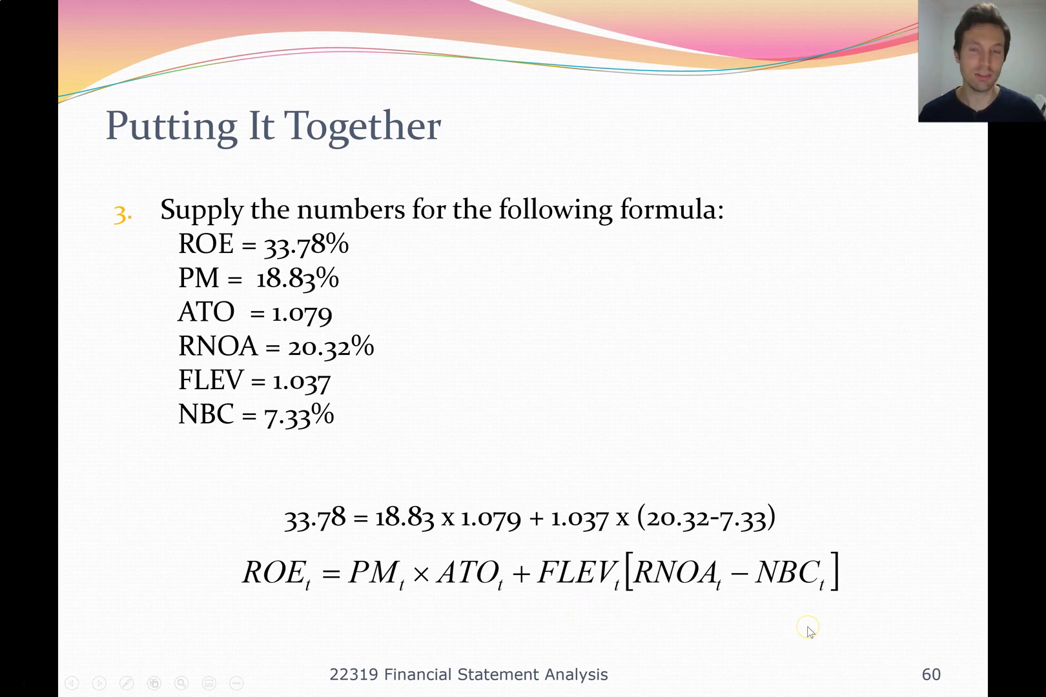
Step: Leave the PowerPoint ROE decomposition slide for the Gale Pacific Ratio Analysis workbook
key(alt+Tab)
key(alt+Tab)
key(alt+Tab)
key(alt+Tab)
key(alt+Tab)
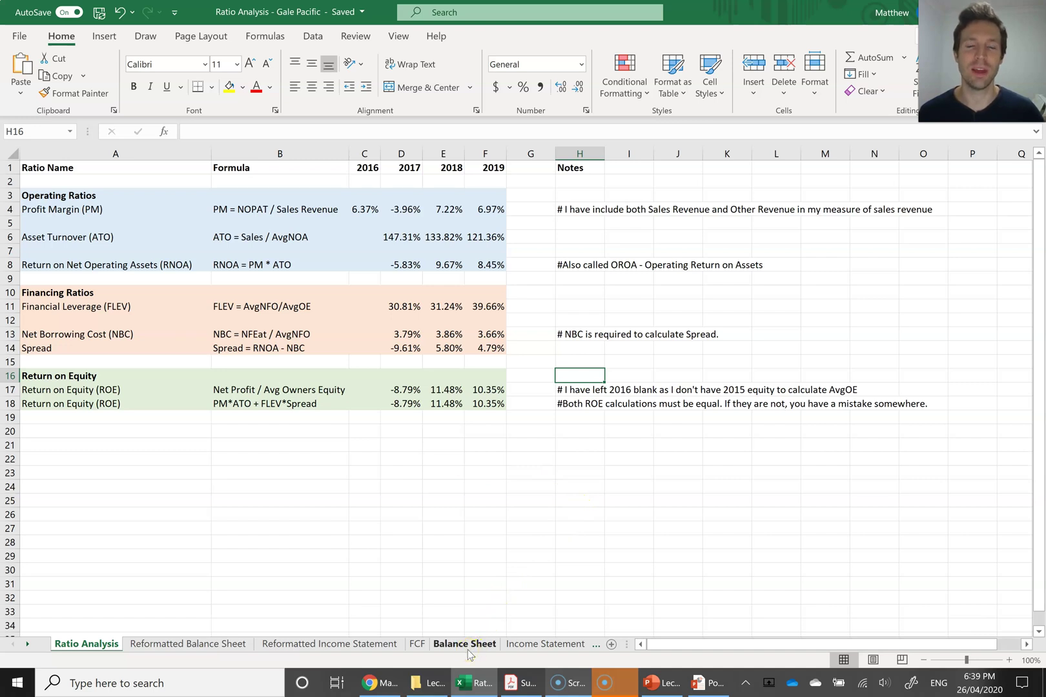
Step: Show the Reformatted Balance Sheet sheet, scrolled to the top of its operating items
click(535, 646)
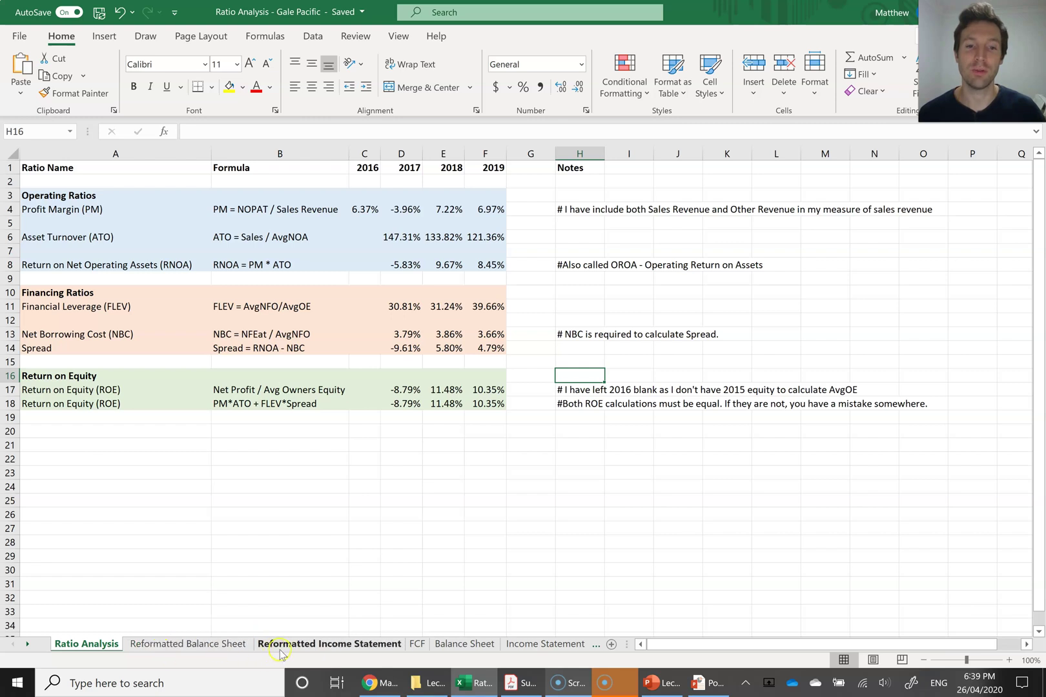
click(205, 646)
scroll(438, 325, up, 3)
Step: Review the operating asset and liability sections and select the Net Operating Assets row
scroll(438, 325, up, 1)
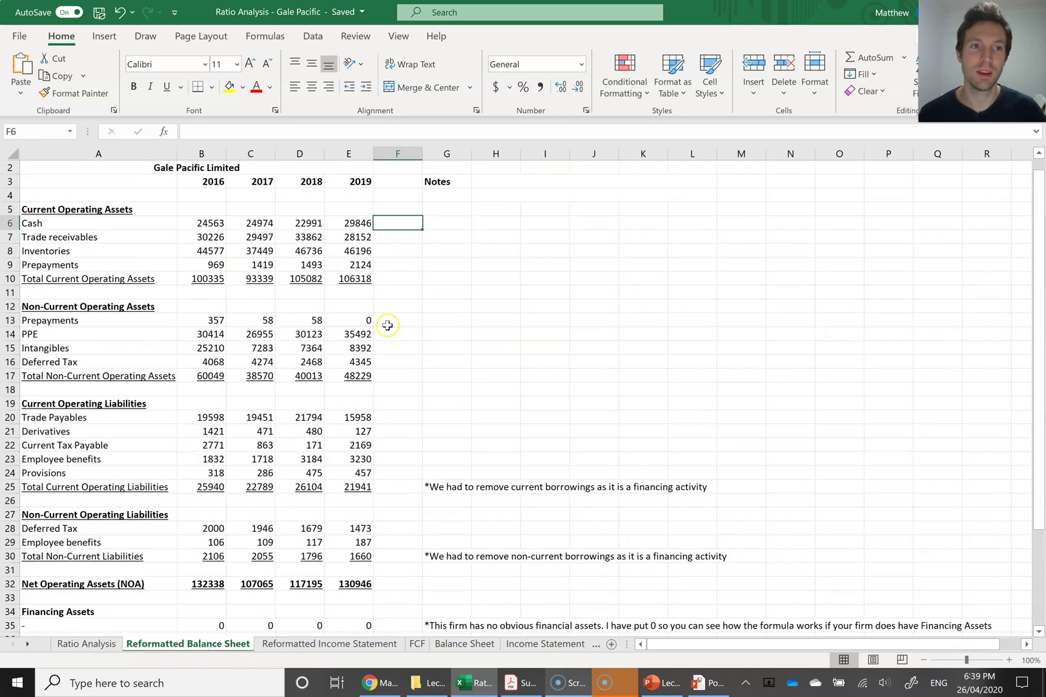
click(58, 206)
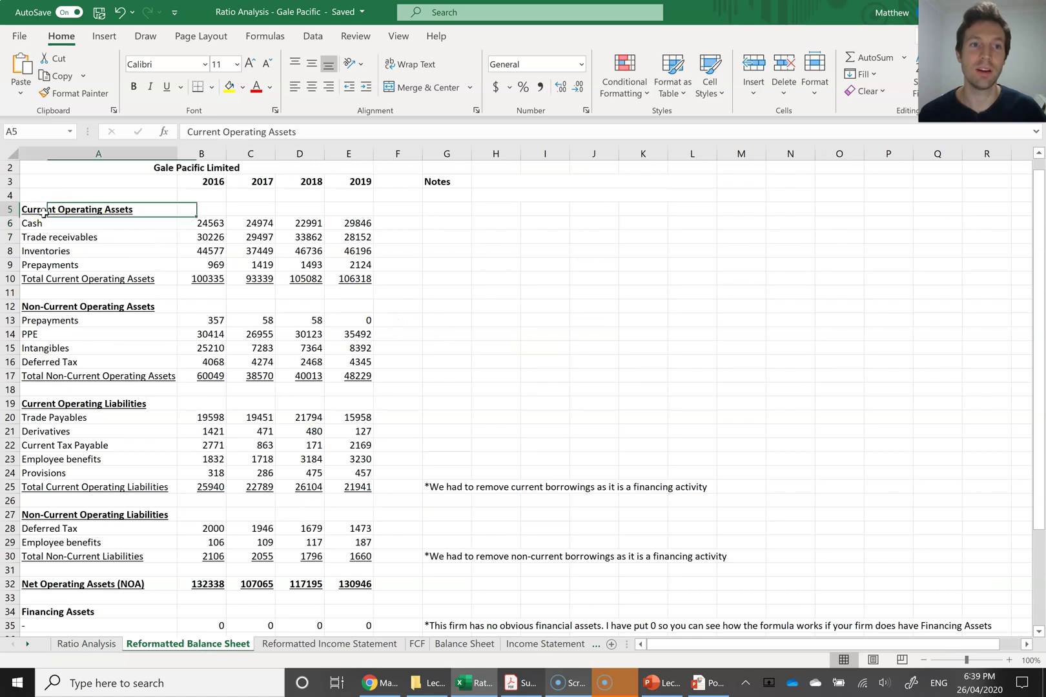
click(56, 308)
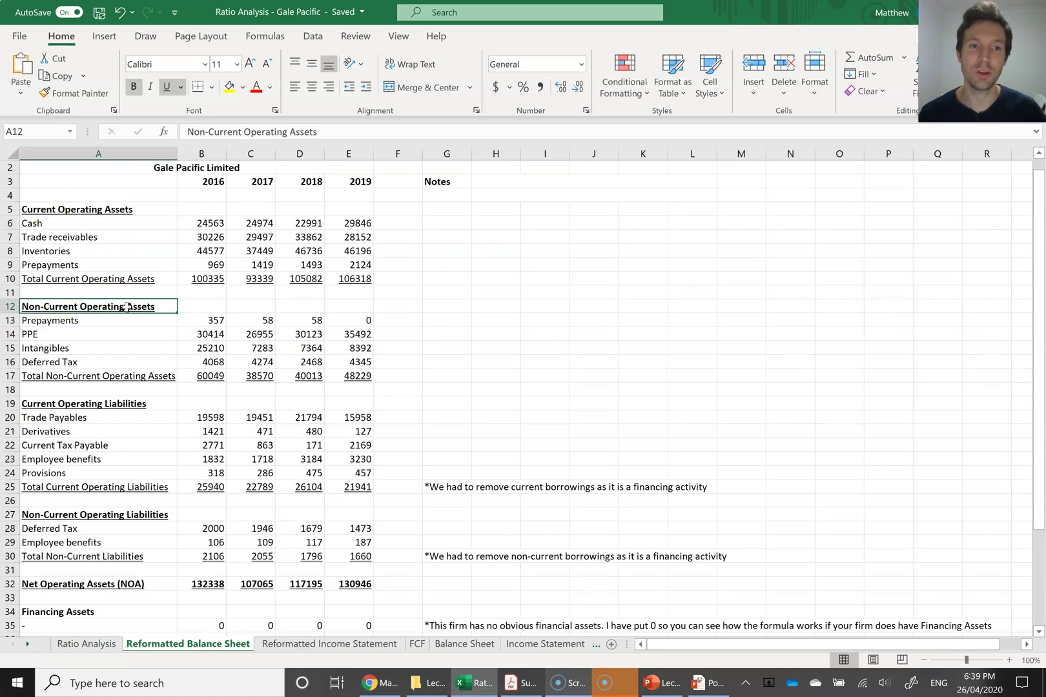
click(46, 405)
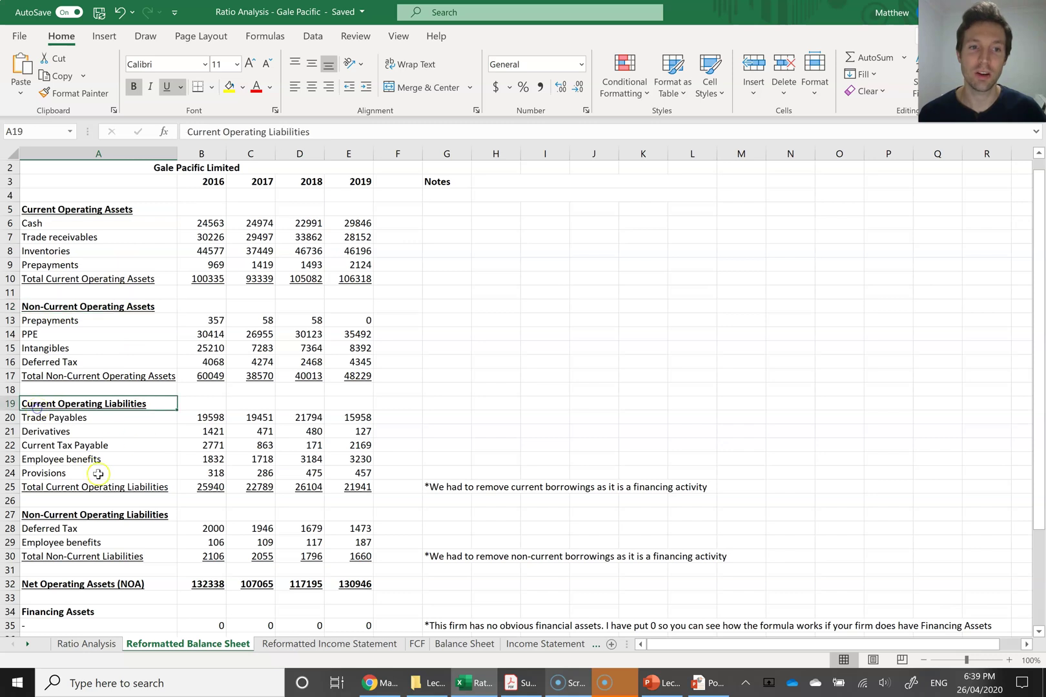
click(80, 516)
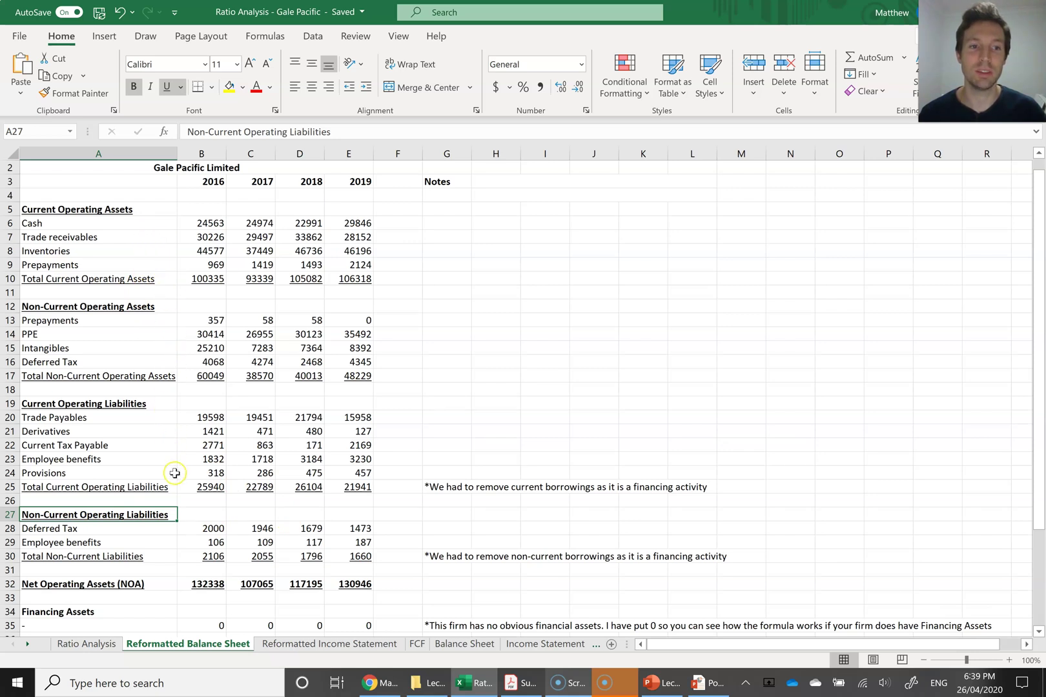
drag(169, 583, 344, 584)
Step: Review the financing section: the zero financing assets and the current and non-current borrowings
scroll(426, 589, down, 5)
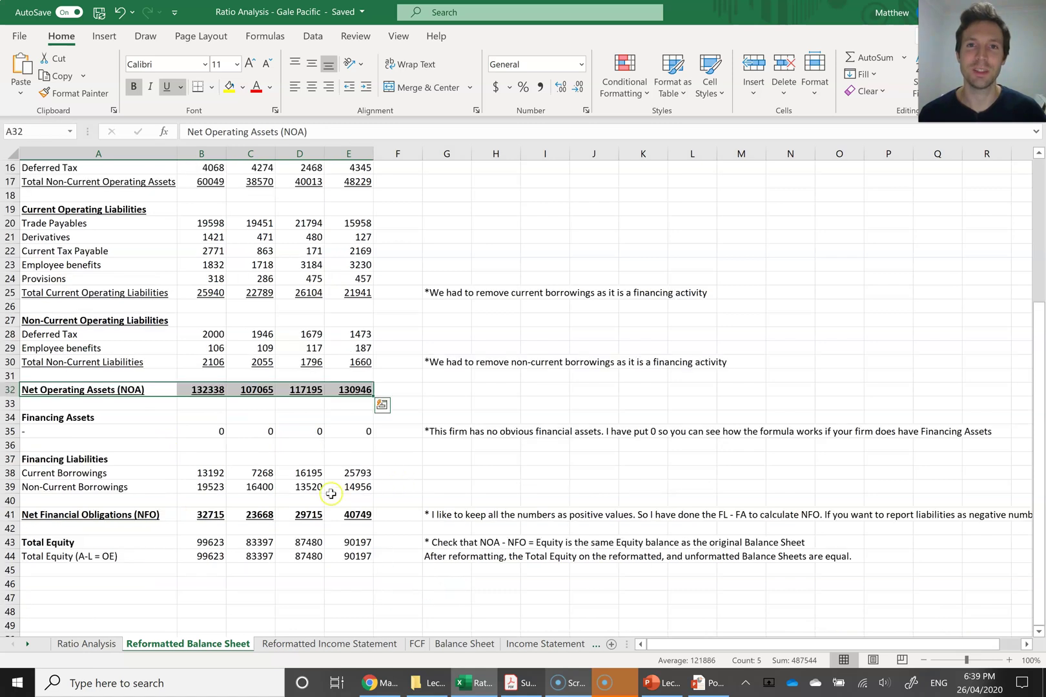
click(173, 457)
click(66, 432)
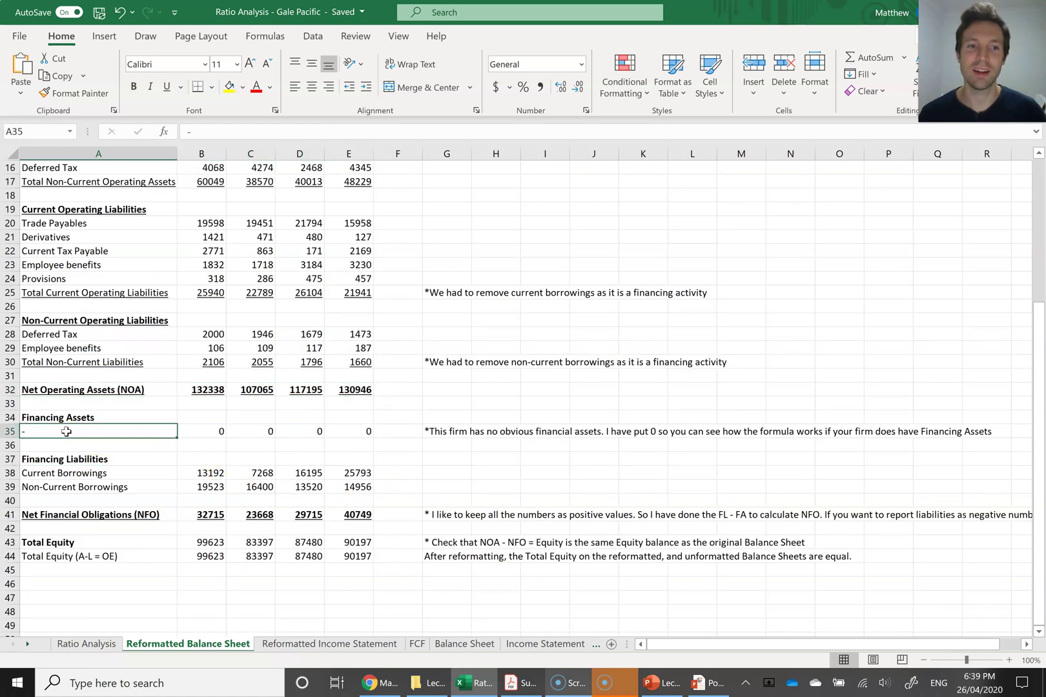
drag(67, 431, 369, 431)
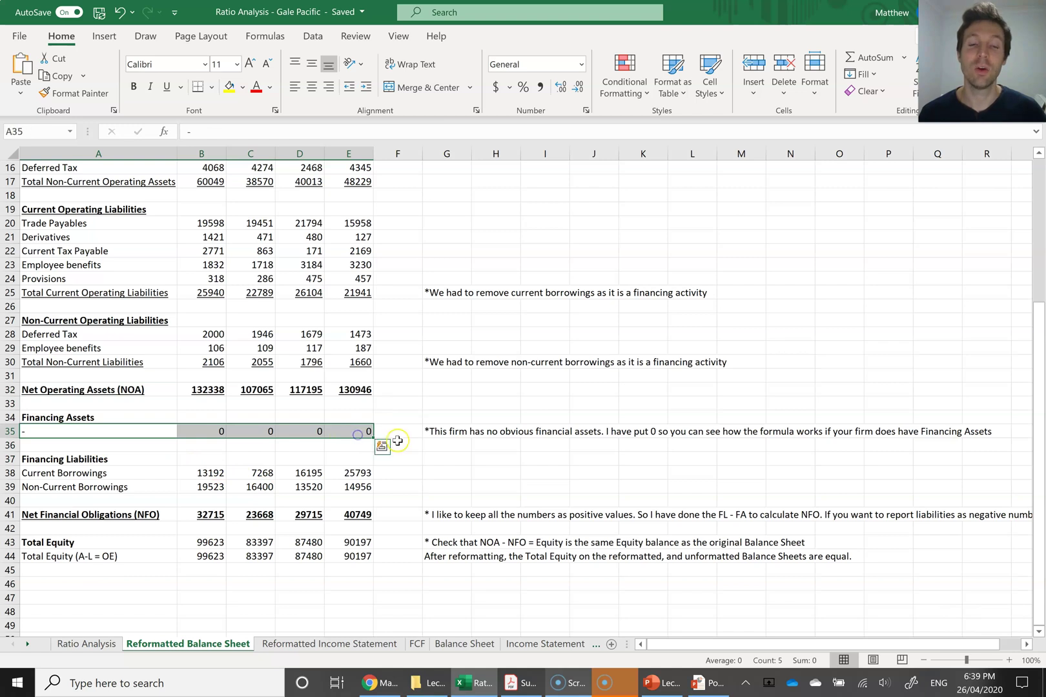
click(421, 464)
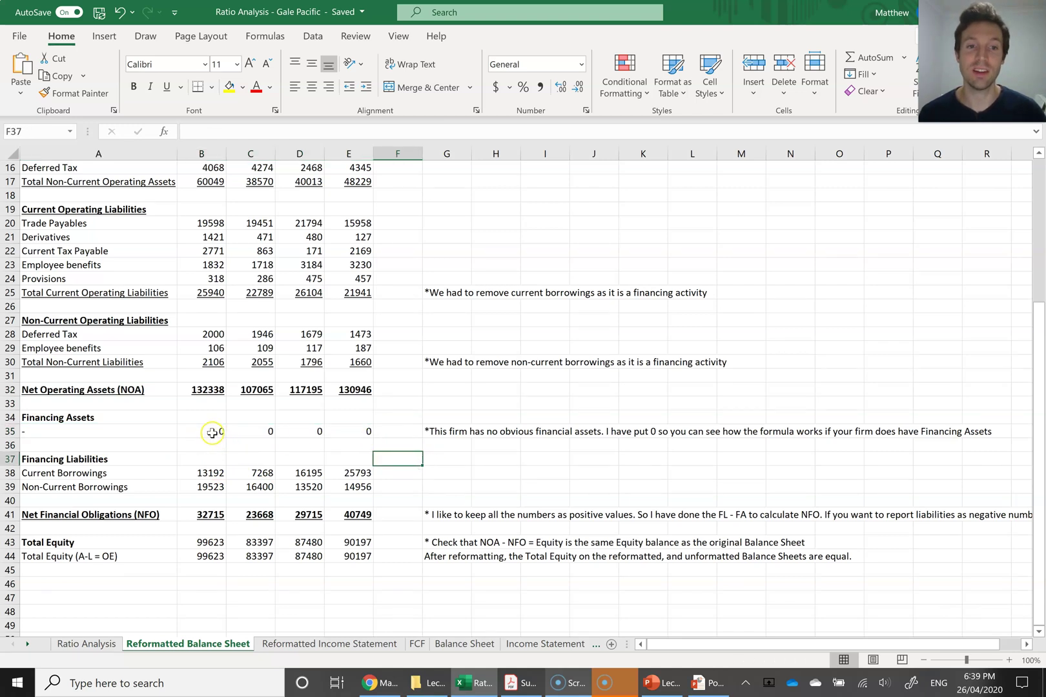
drag(212, 431, 368, 433)
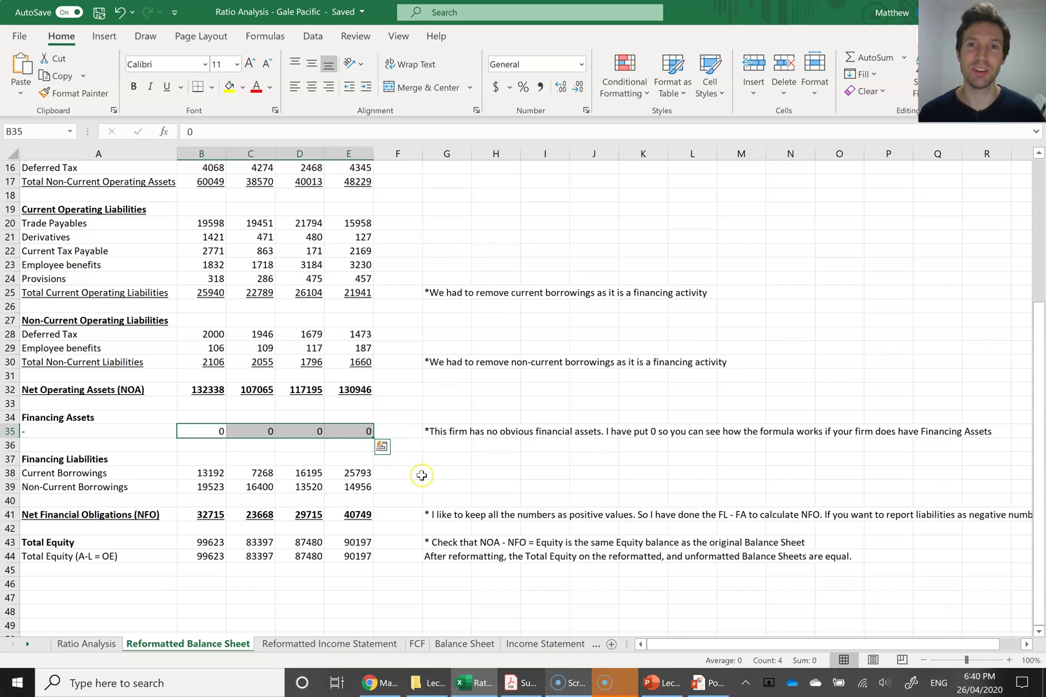
click(251, 487)
drag(215, 476, 347, 492)
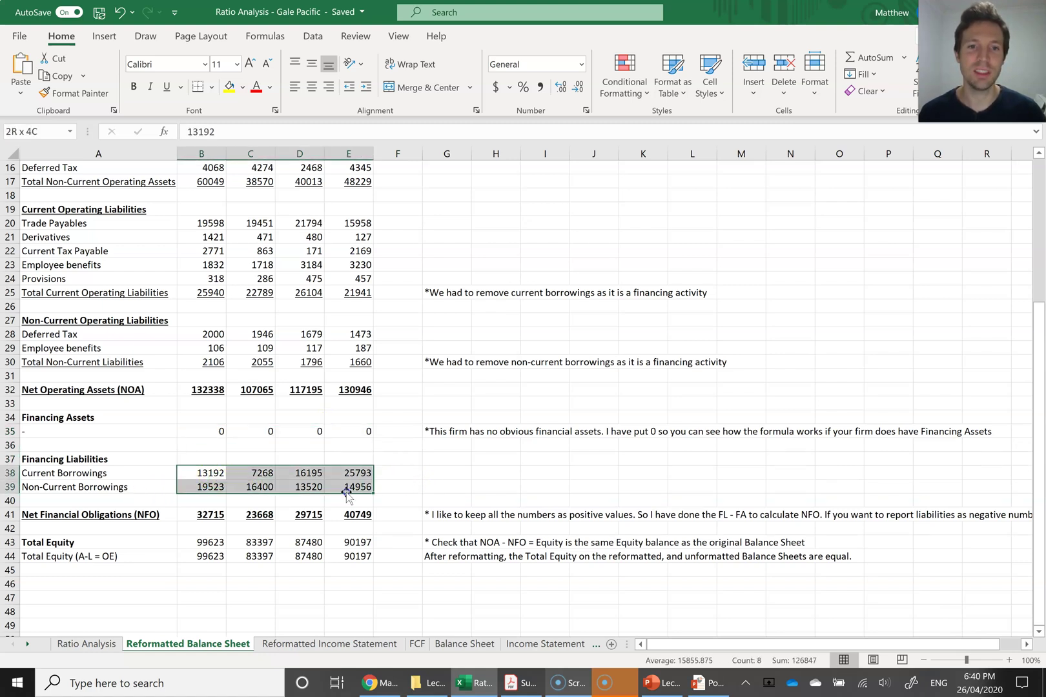
Step: Inspect the 2019 Net Financial Obligations formula =SUM(E38:E39)-E35, leaving it unchanged
click(125, 515)
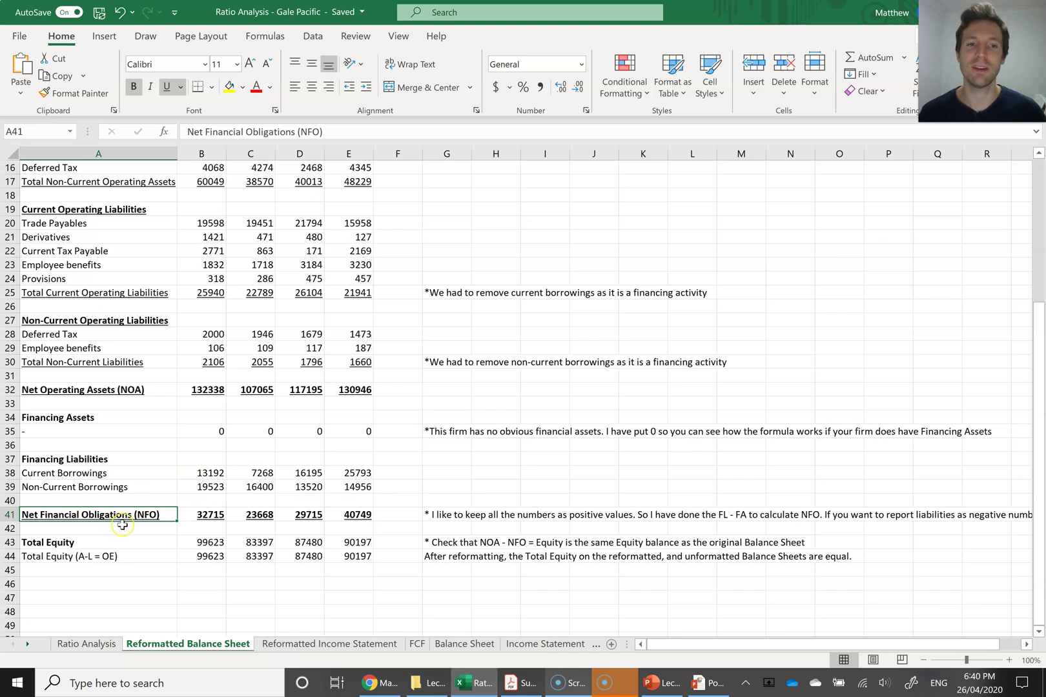
click(358, 516)
double_click(353, 516)
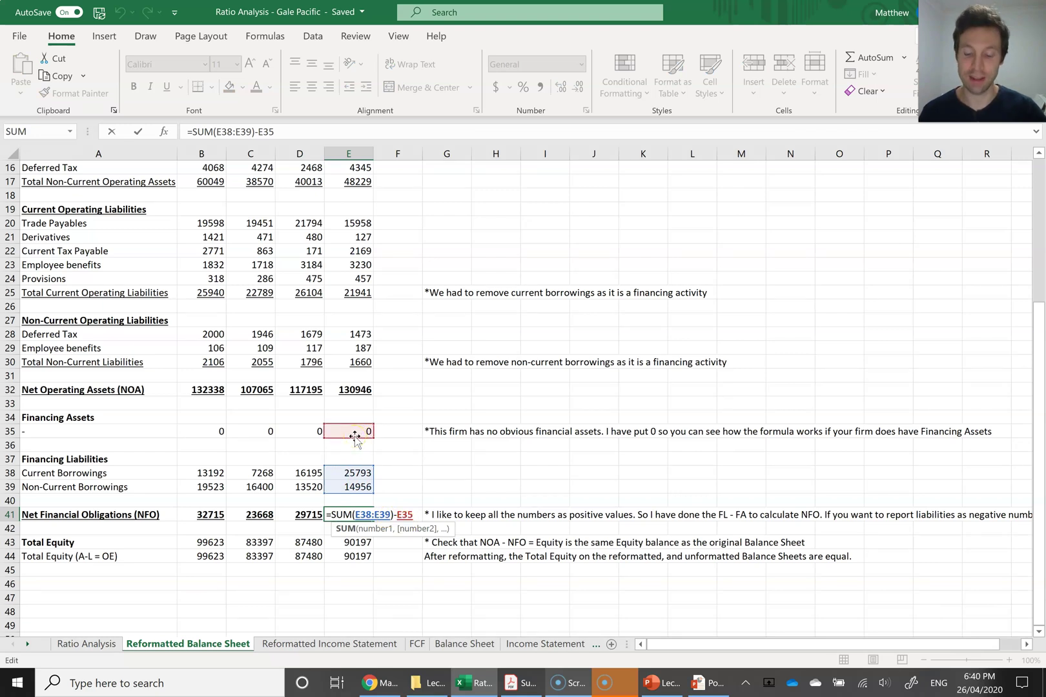
key(Return)
key(ctrl+Page_Down)
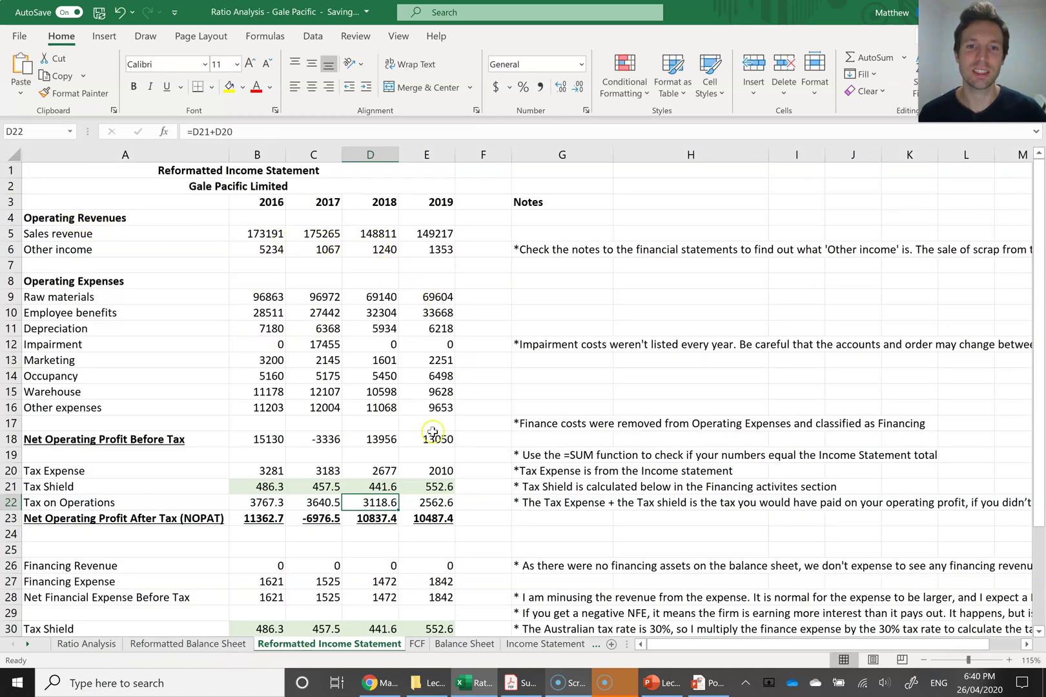
click(202, 520)
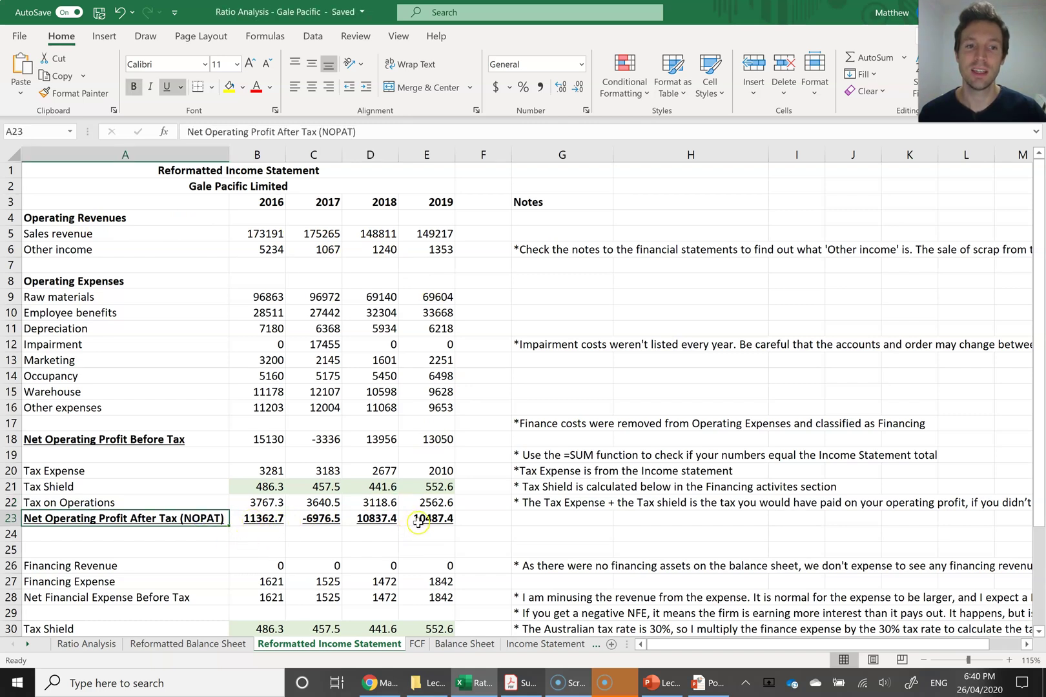
scroll(417, 536, down, 1)
drag(65, 524, 137, 608)
click(439, 614)
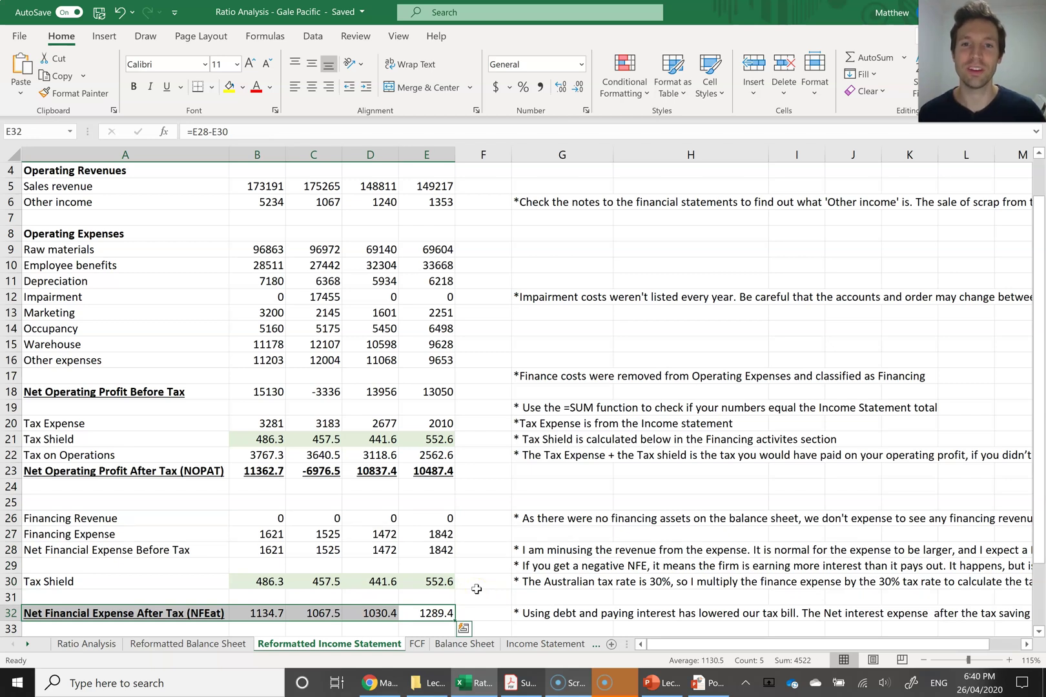
click(476, 566)
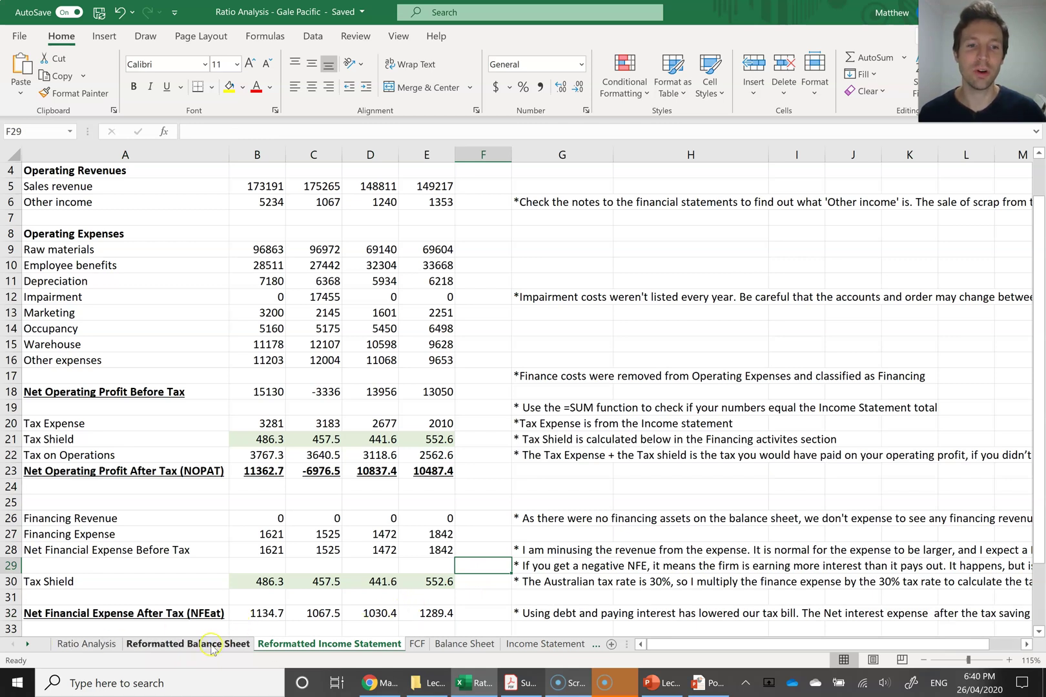
click(80, 644)
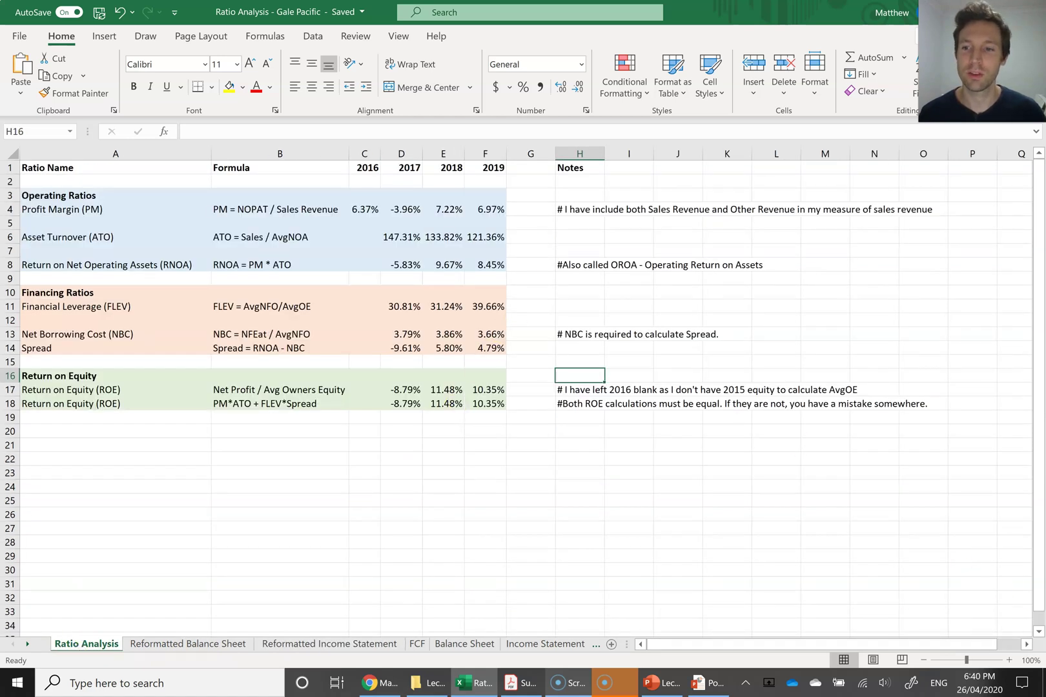
scroll(129, 204, up, 2)
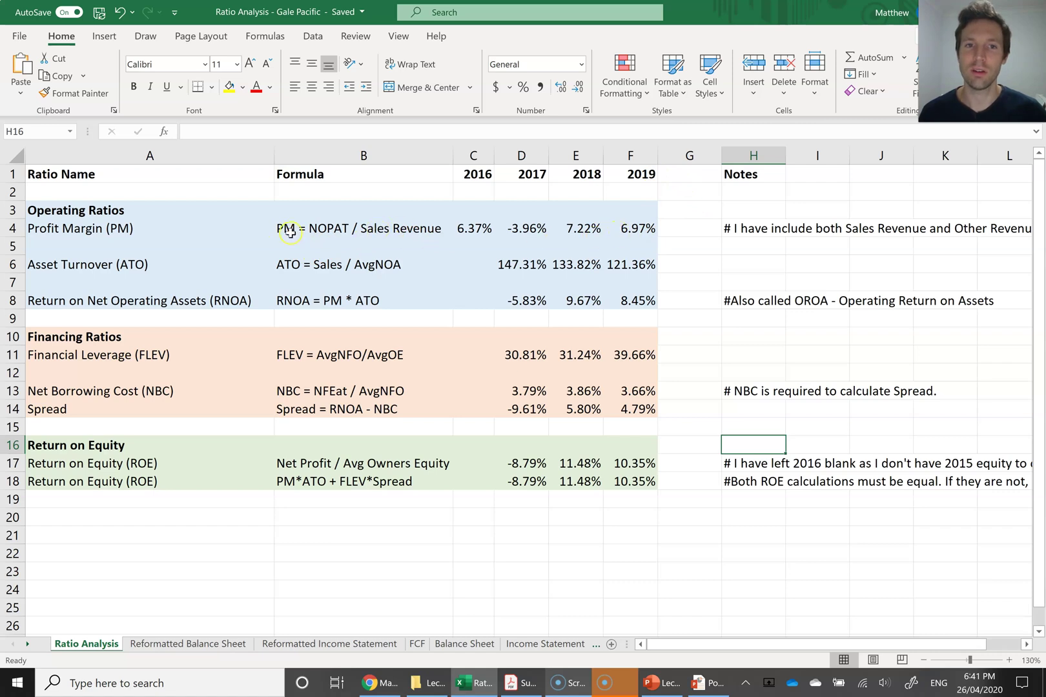
double_click(633, 228)
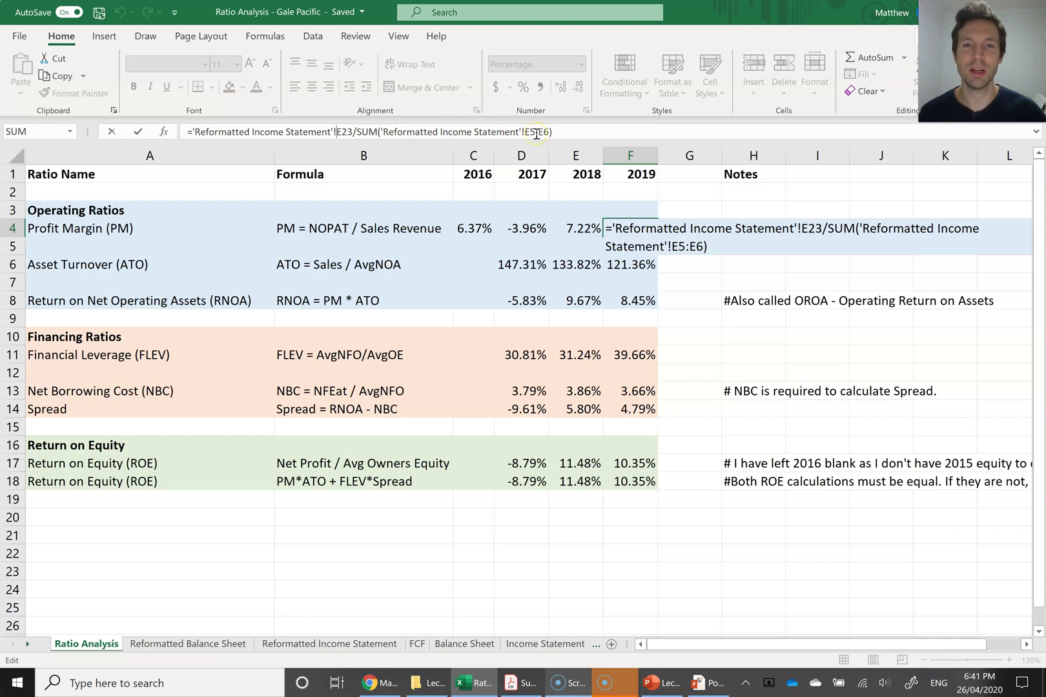
key(Tab)
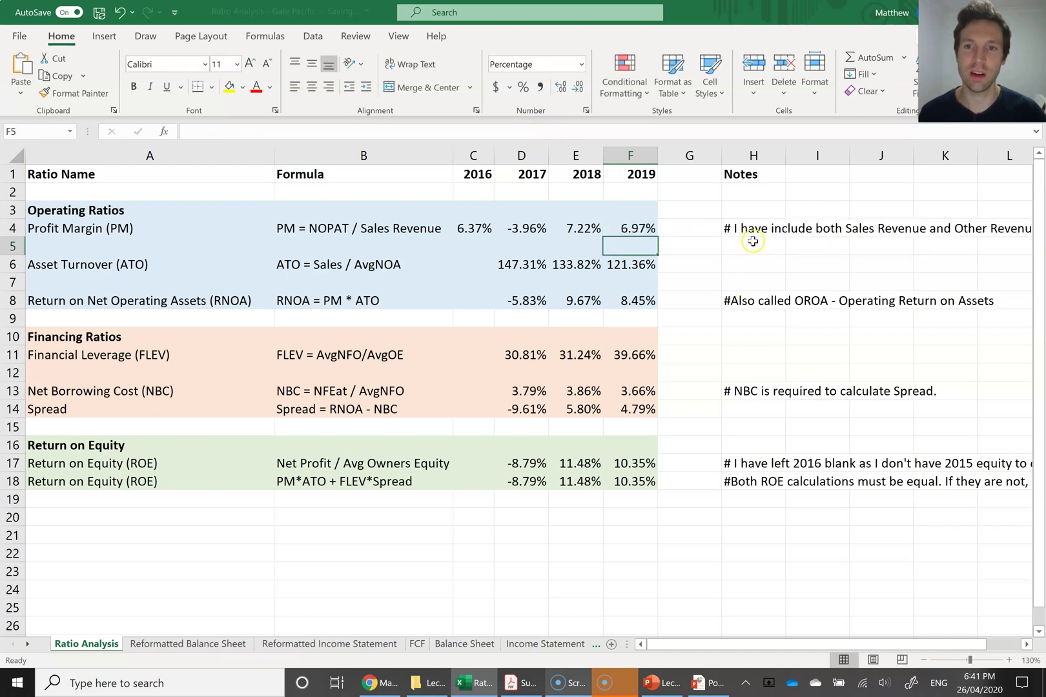
click(751, 231)
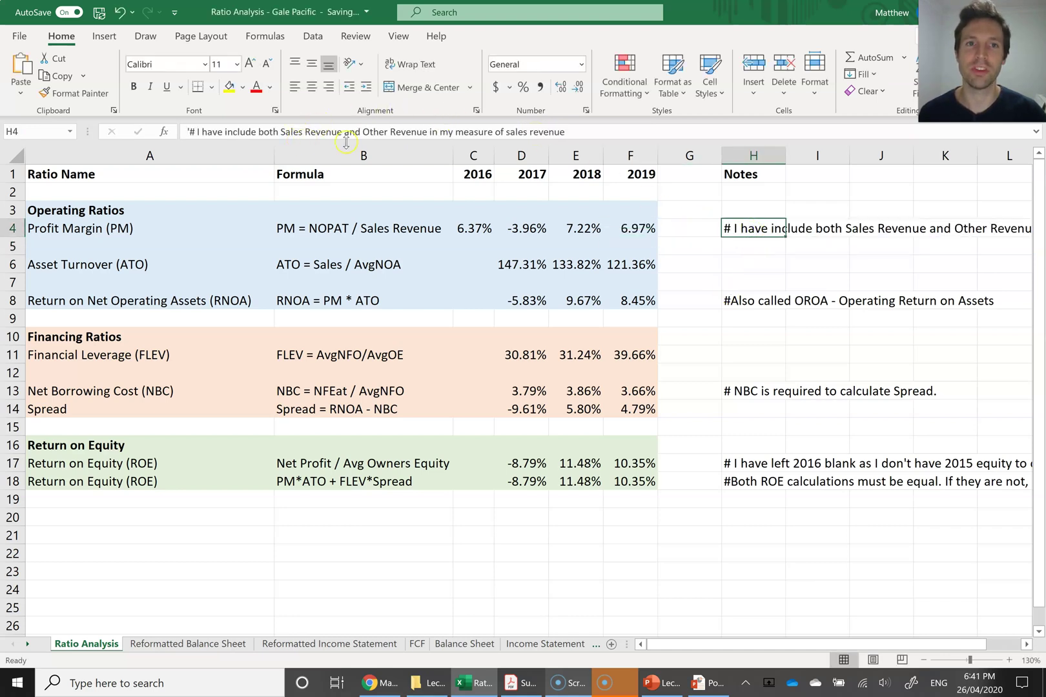
double_click(636, 228)
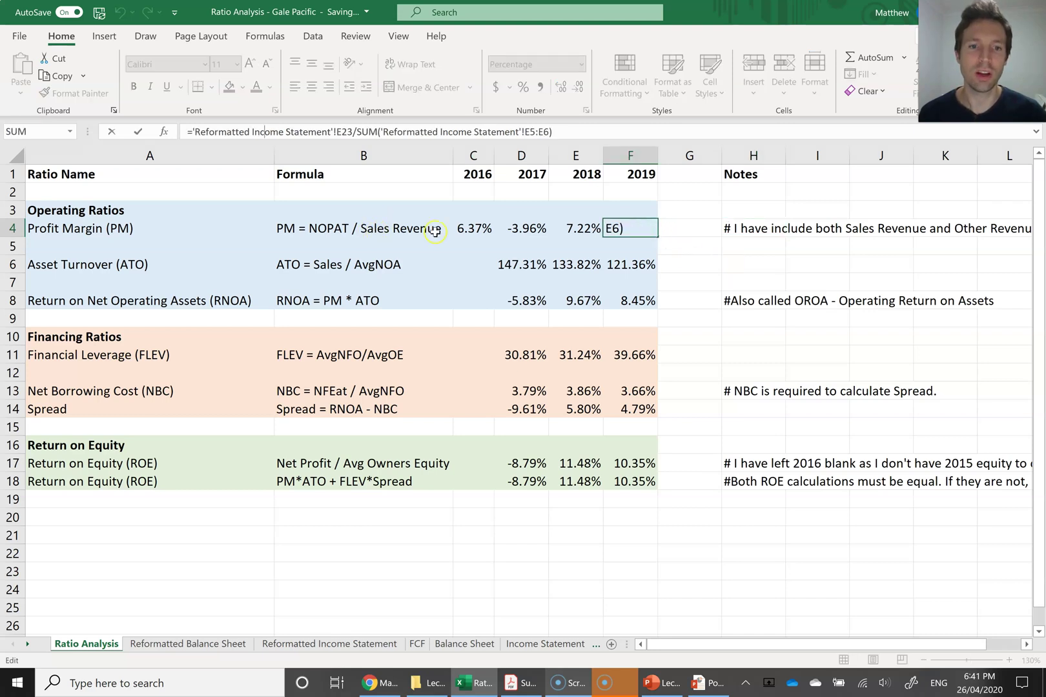
key(Return)
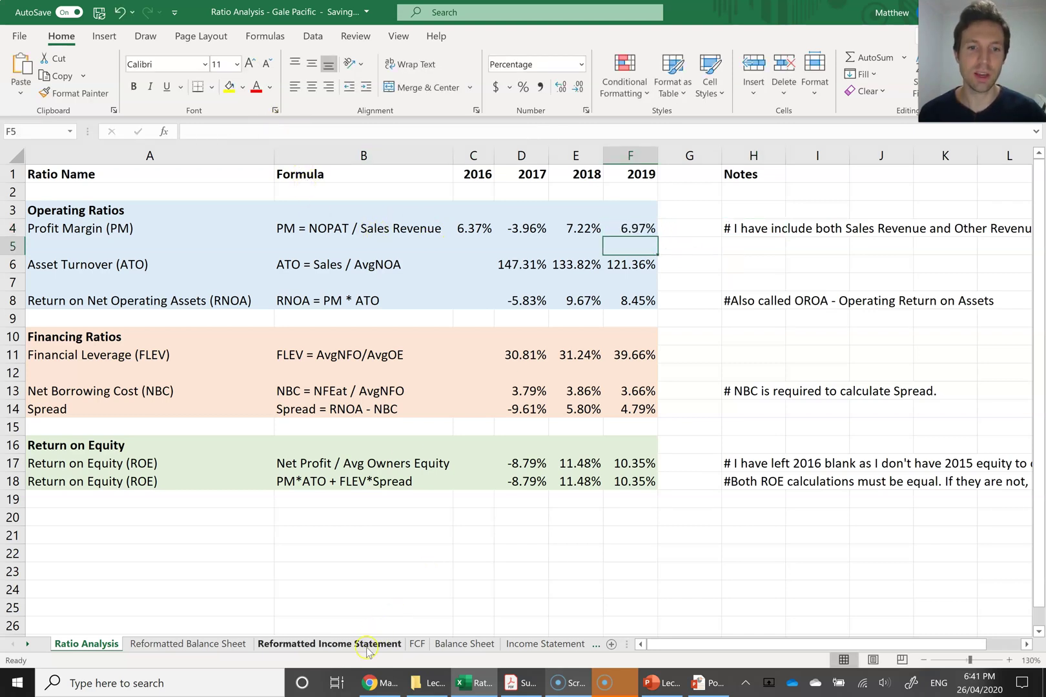
click(367, 644)
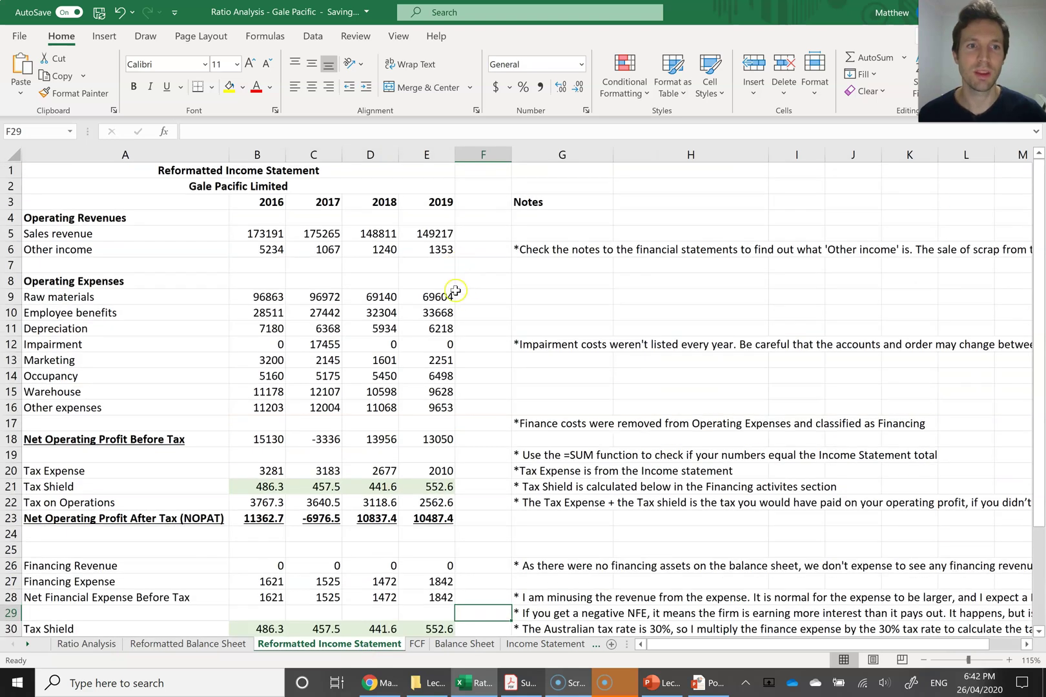
Step: Check that 2019 sales revenue 149217 and other income 1353 total 150570, then return to Ratio Analysis
click(442, 520)
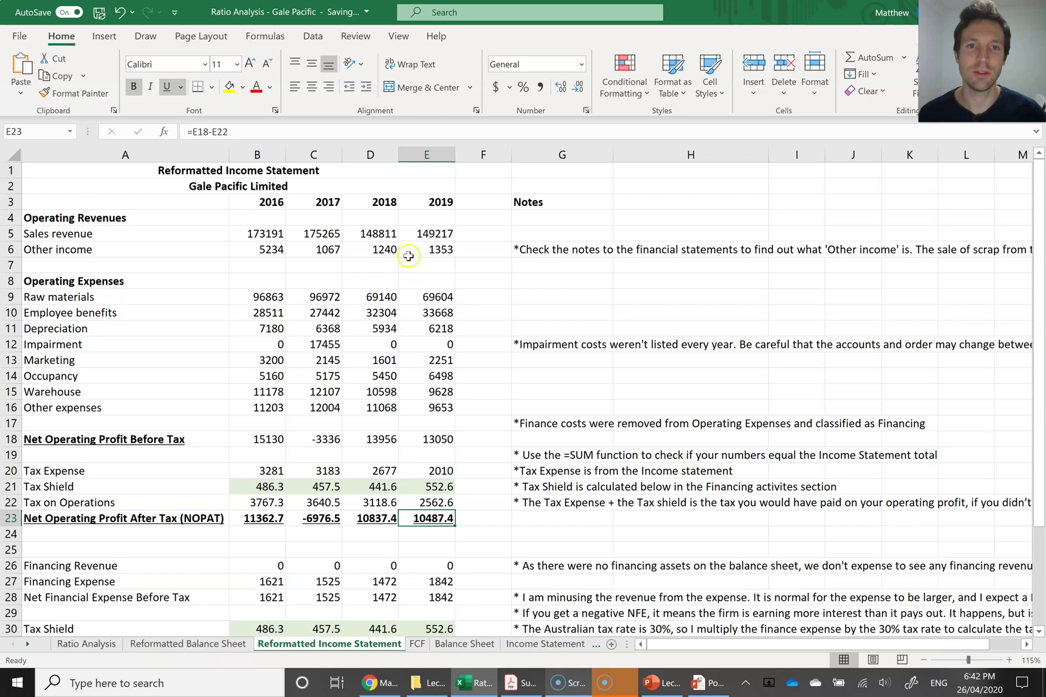
click(409, 236)
drag(409, 236, 410, 252)
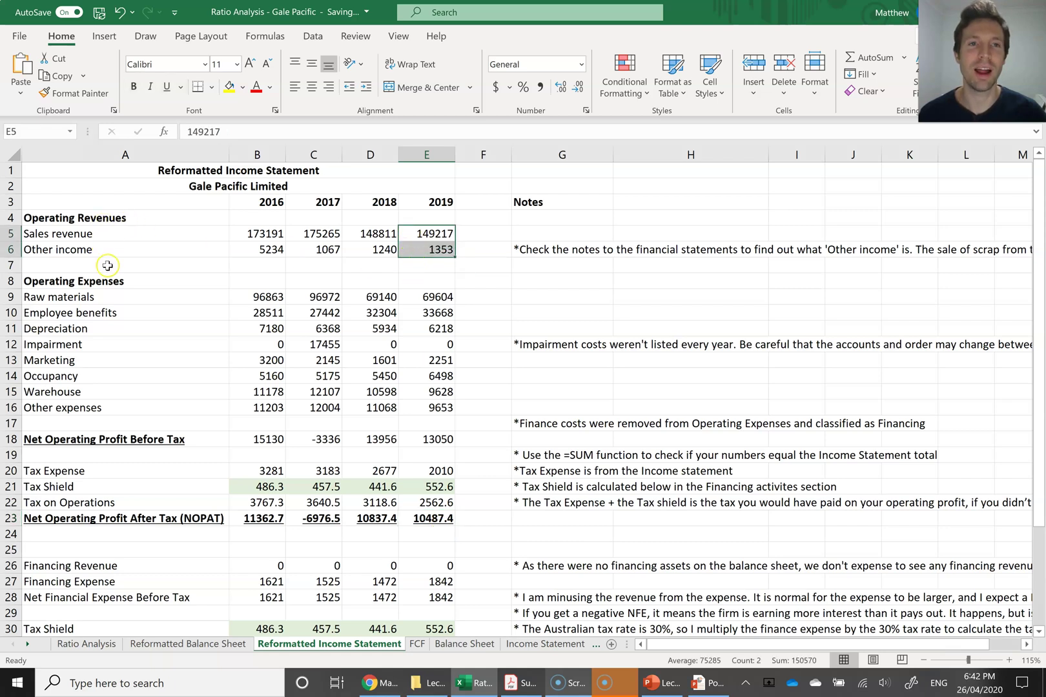
click(408, 518)
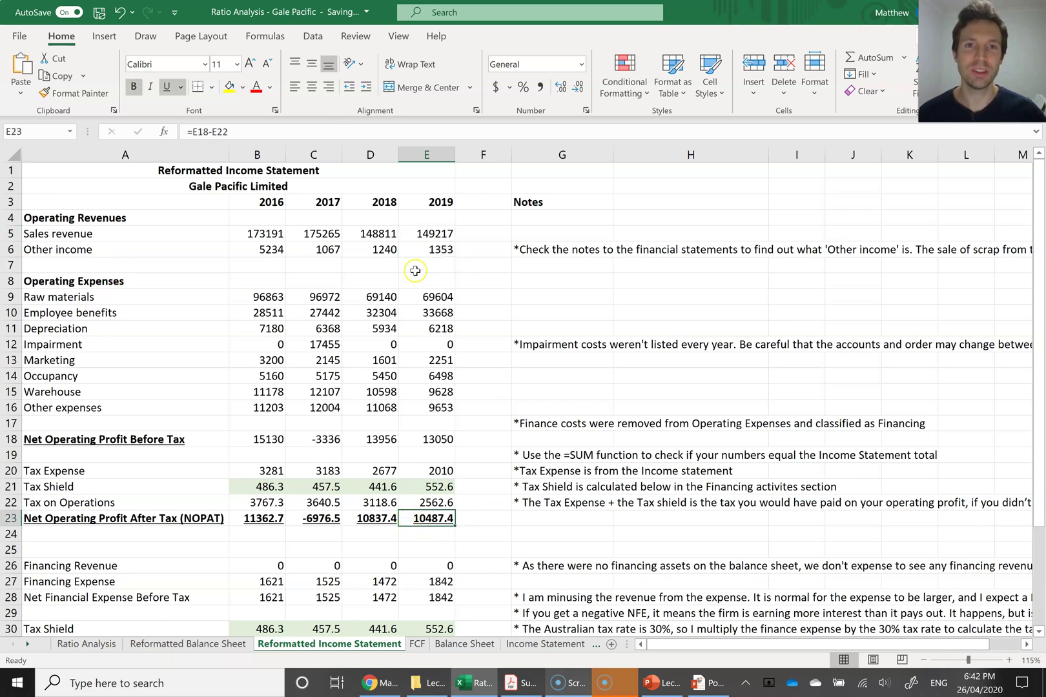
drag(420, 234, 421, 254)
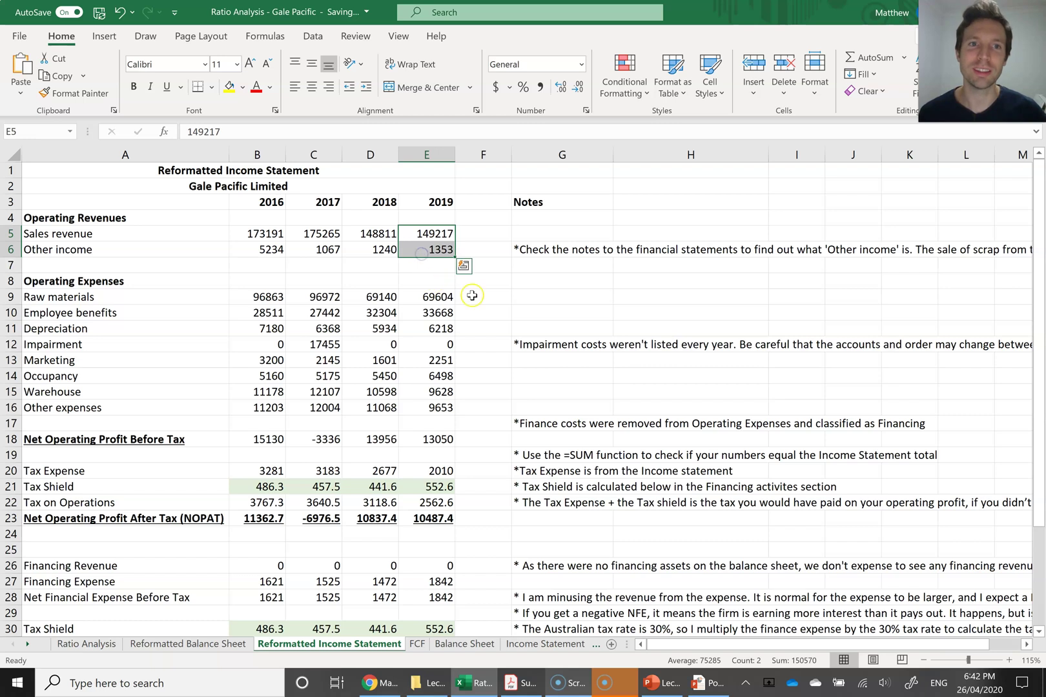
click(113, 648)
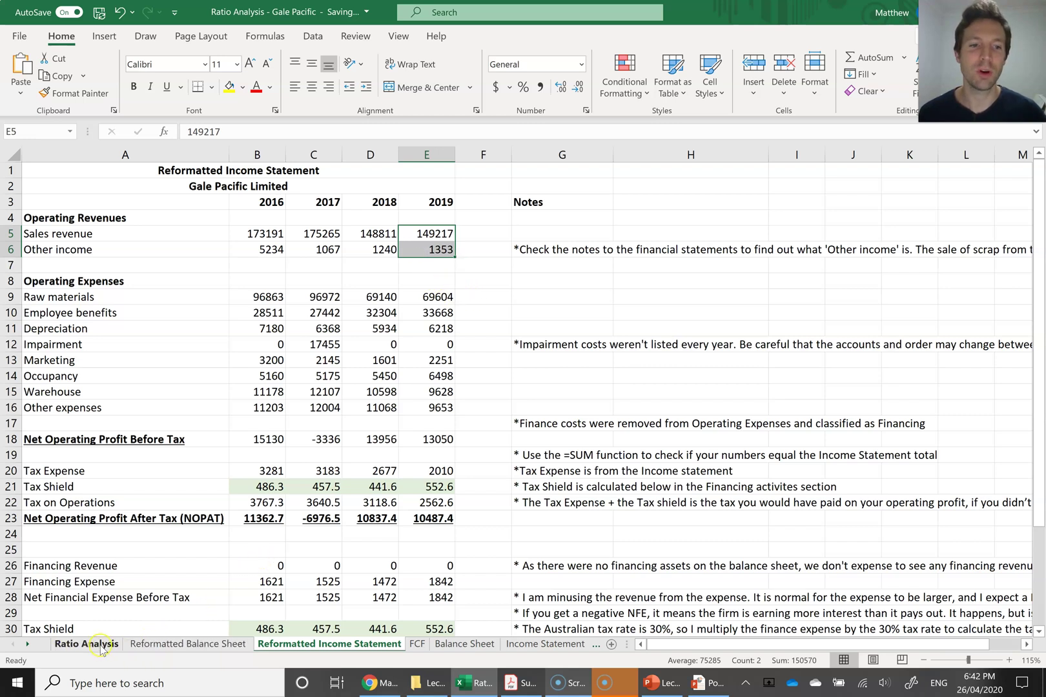
click(682, 228)
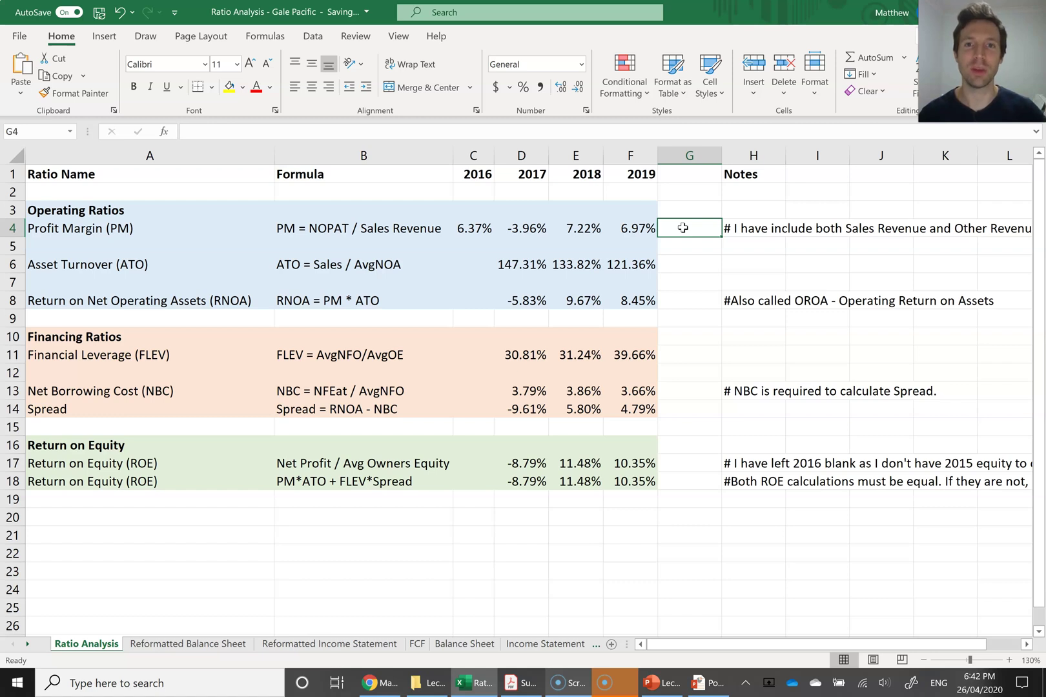
click(620, 227)
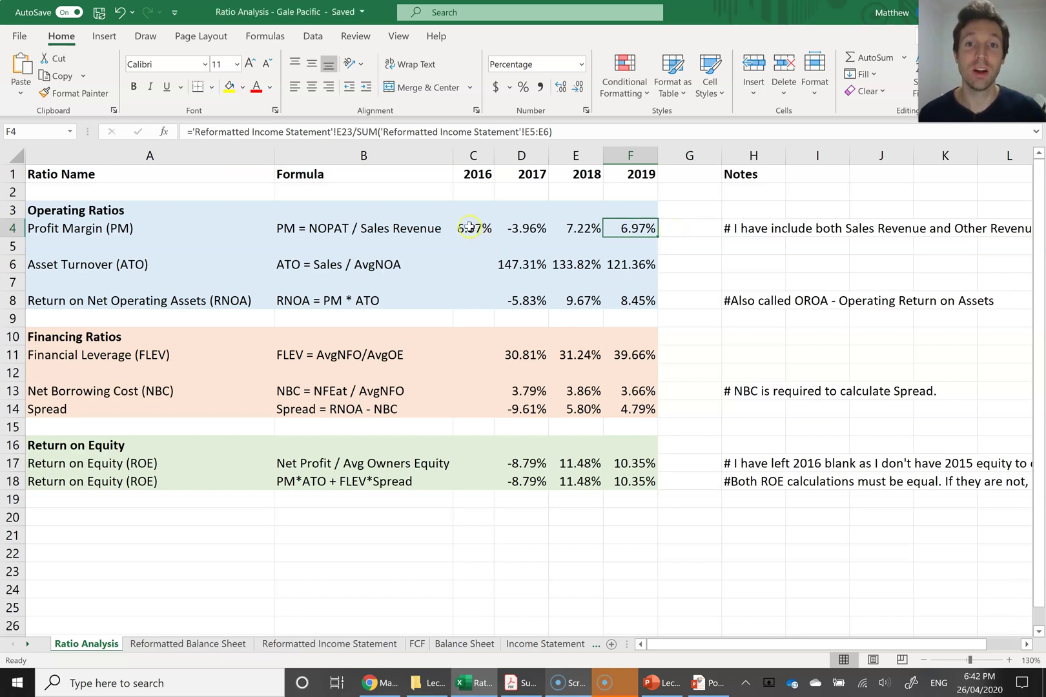
drag(469, 227, 634, 227)
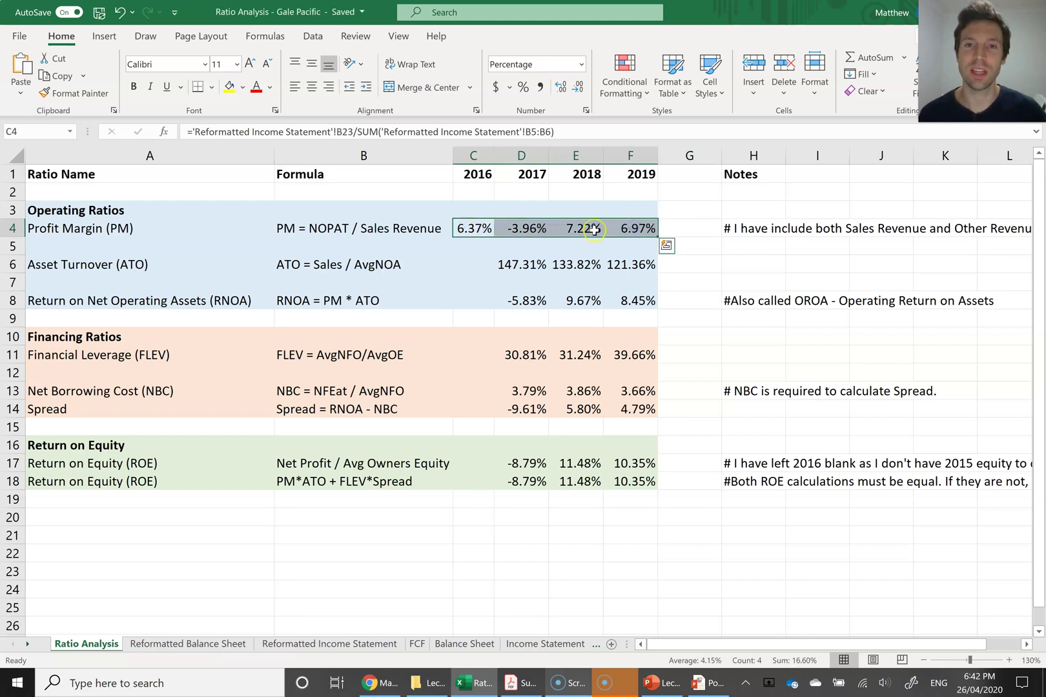
click(508, 229)
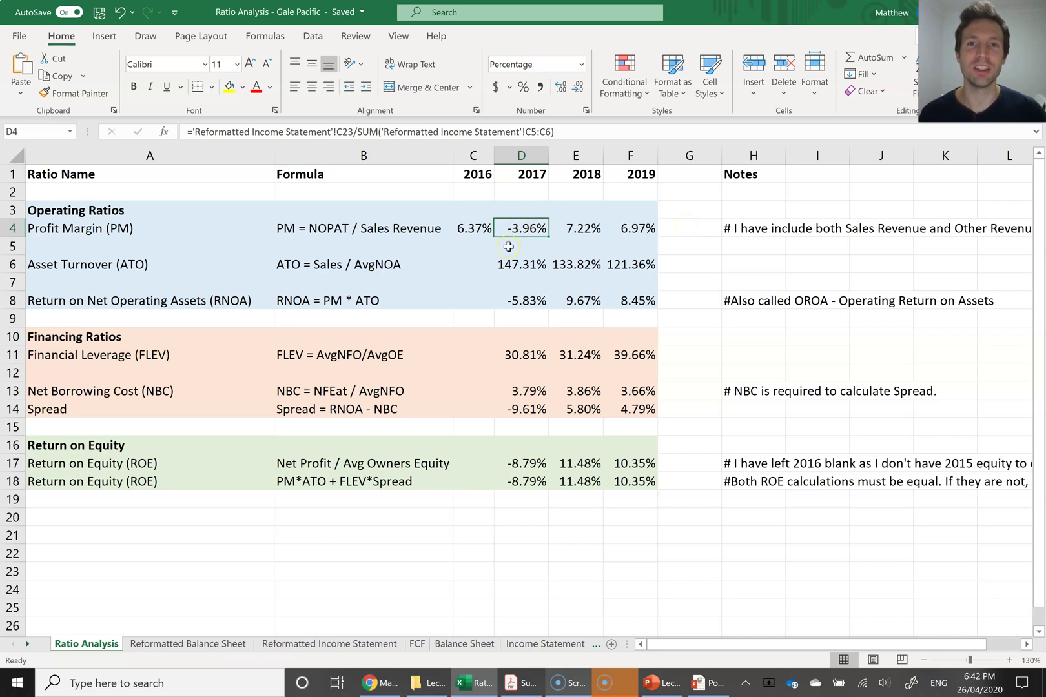
click(165, 267)
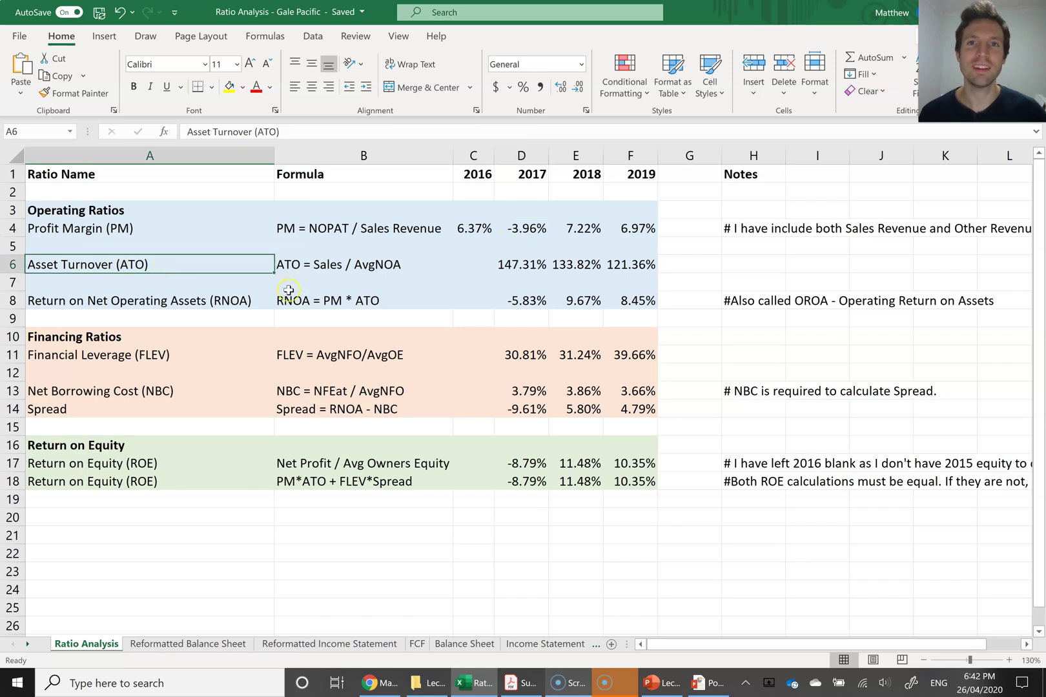
click(325, 266)
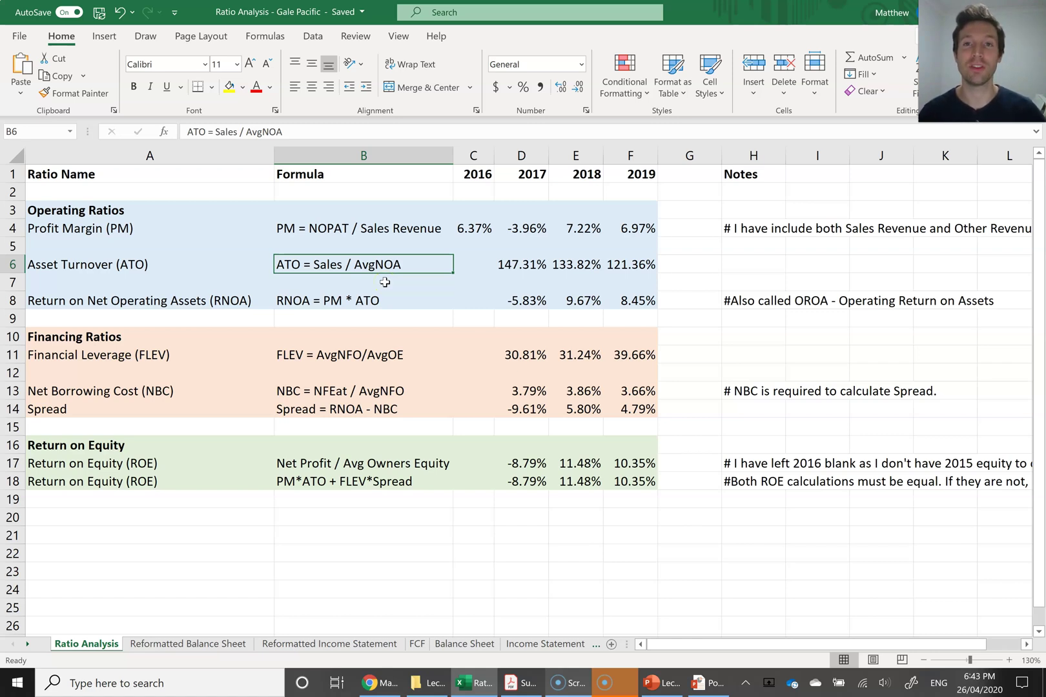
click(322, 269)
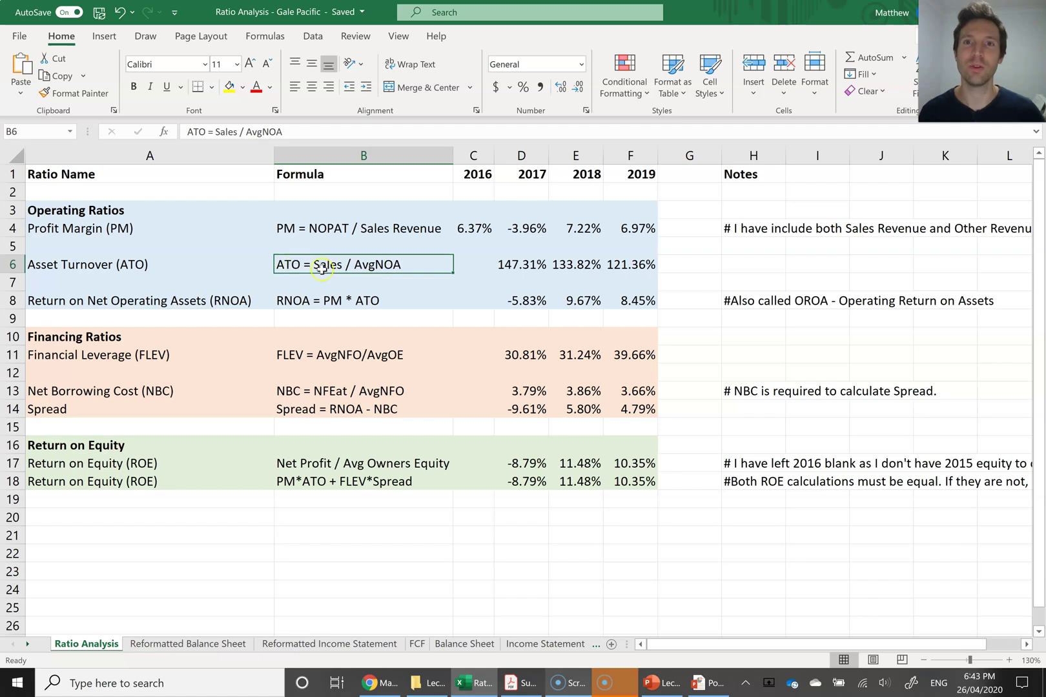
double_click(635, 265)
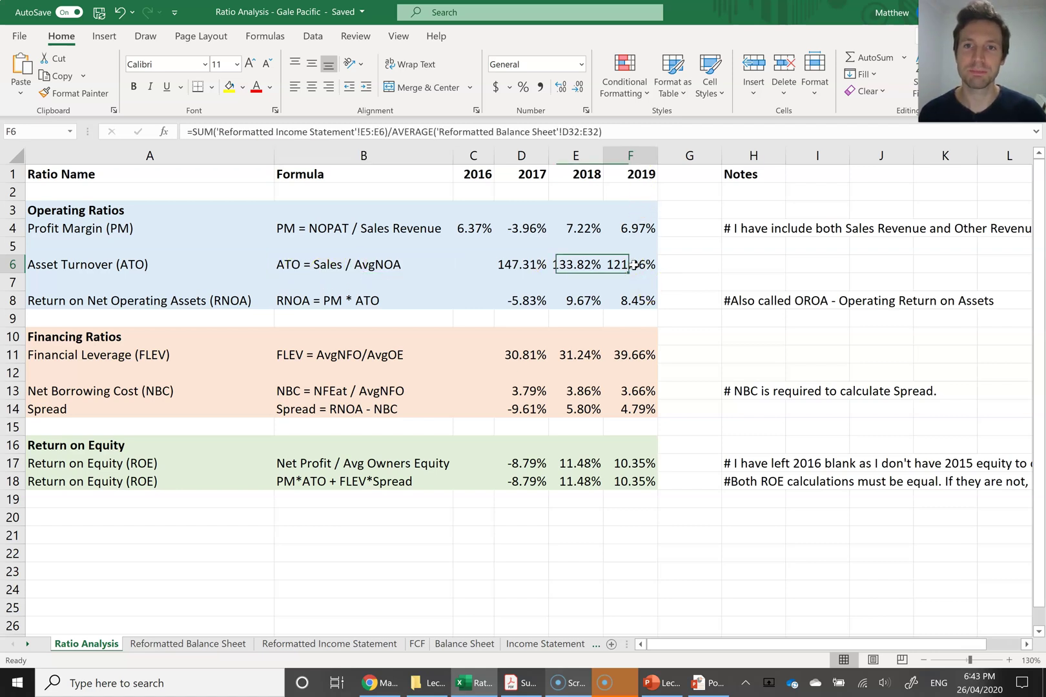
click(196, 132)
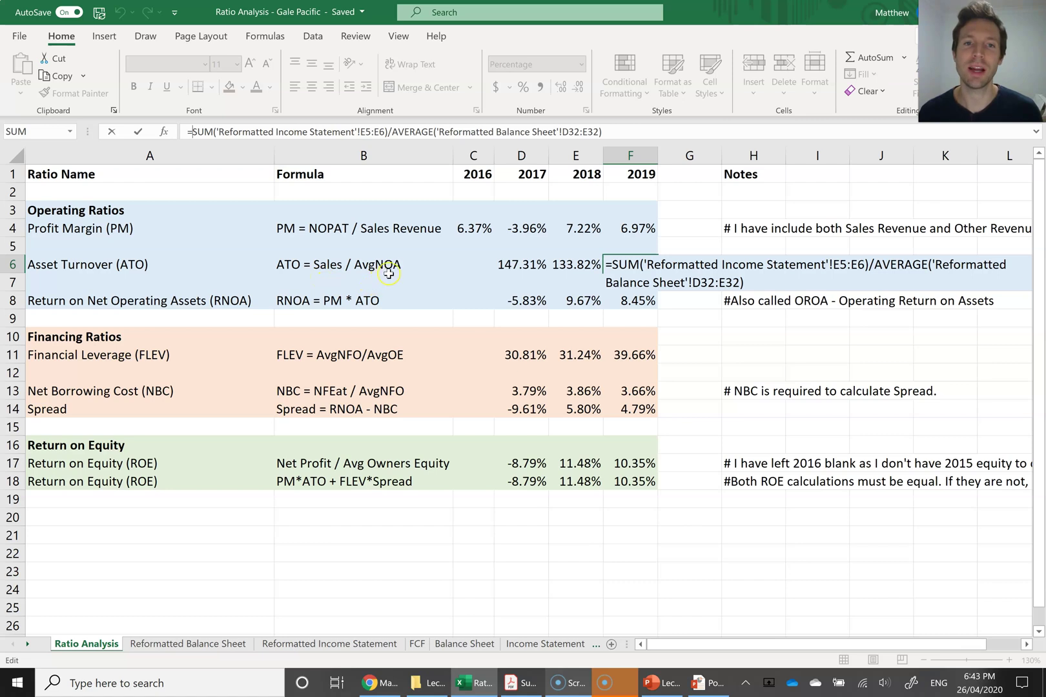
click(401, 131)
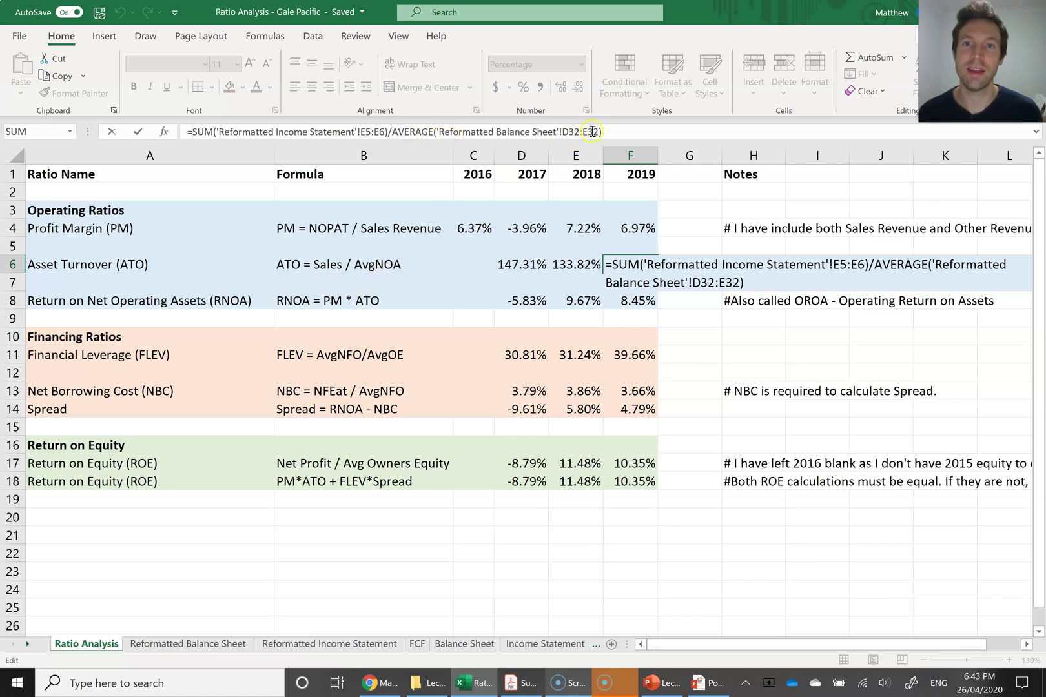
click(137, 132)
click(213, 643)
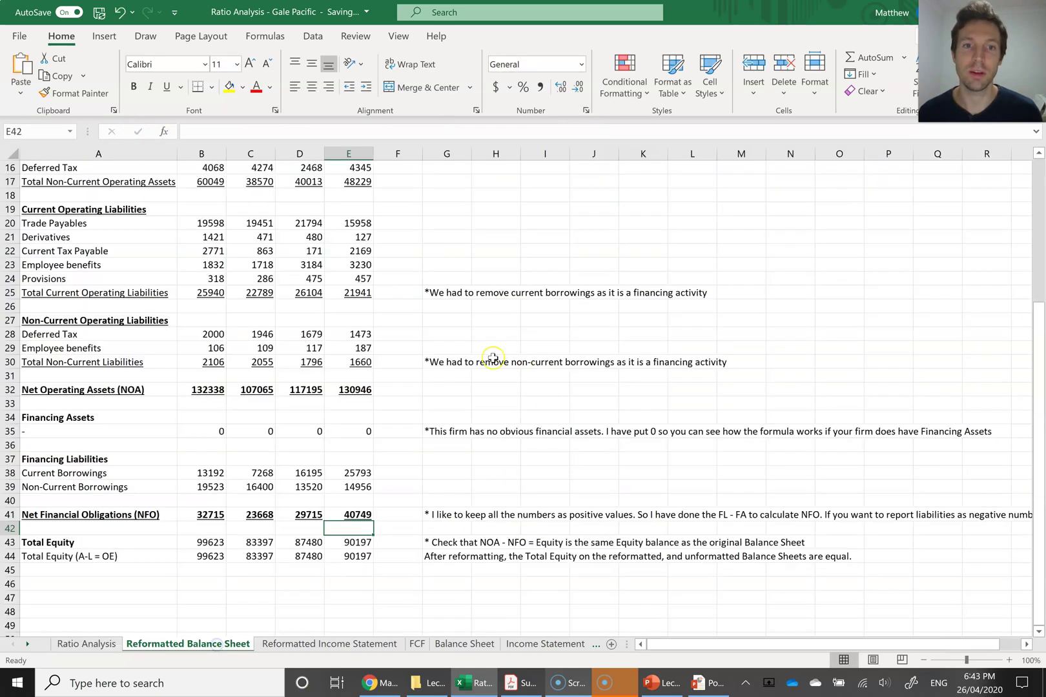
scroll(348, 452, up, 5)
drag(328, 599, 367, 599)
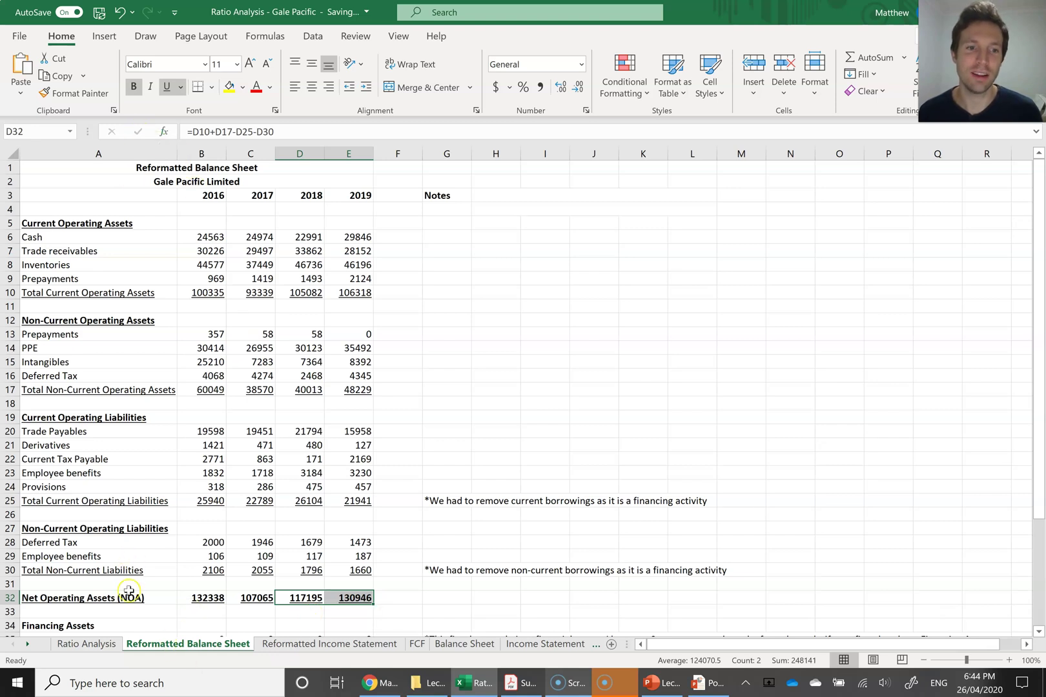
click(86, 643)
key(F2)
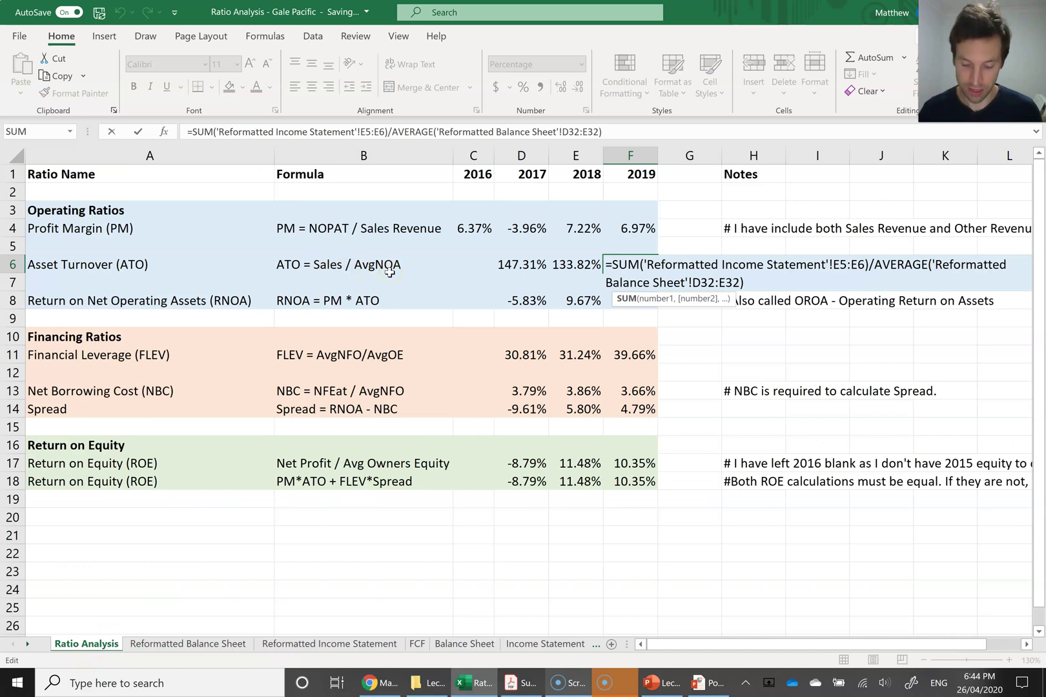
key(Return)
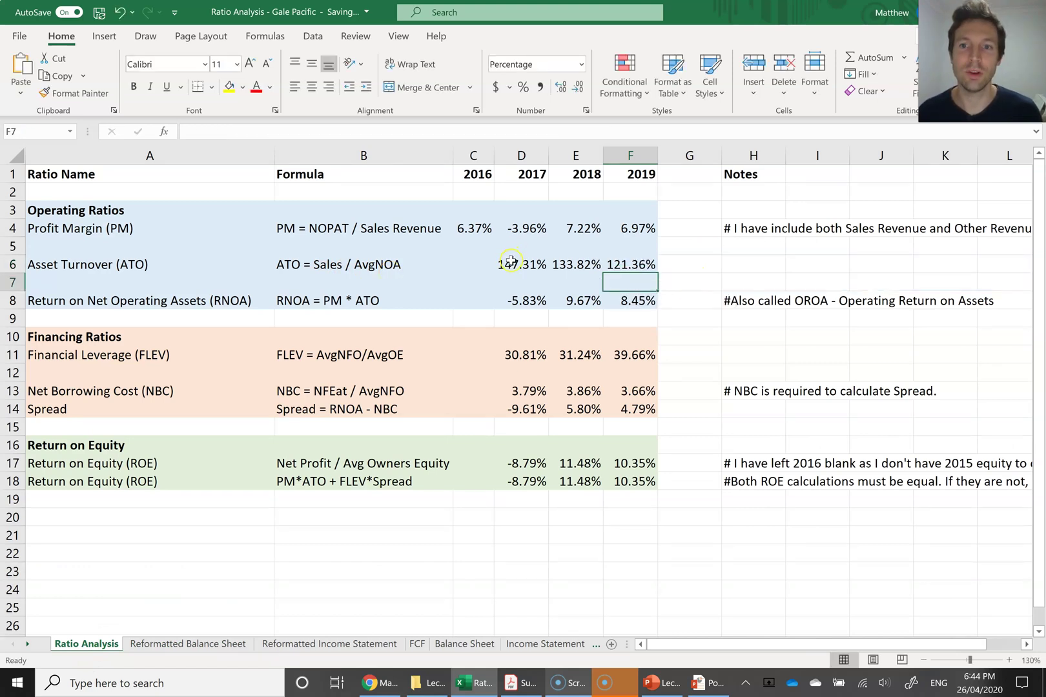
click(467, 264)
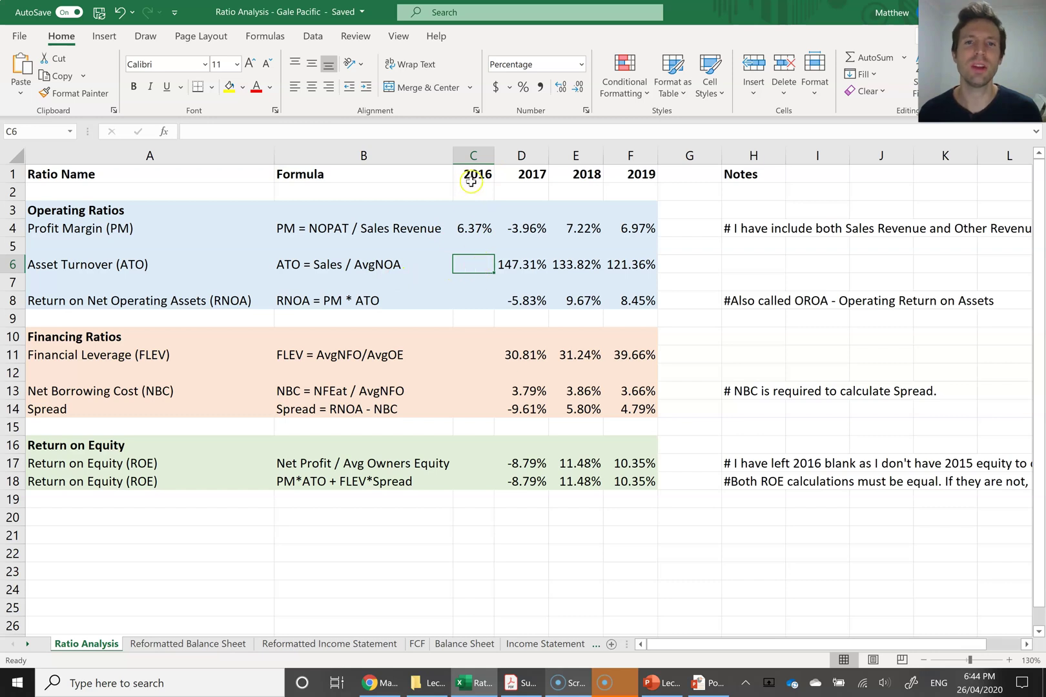
drag(475, 266, 477, 495)
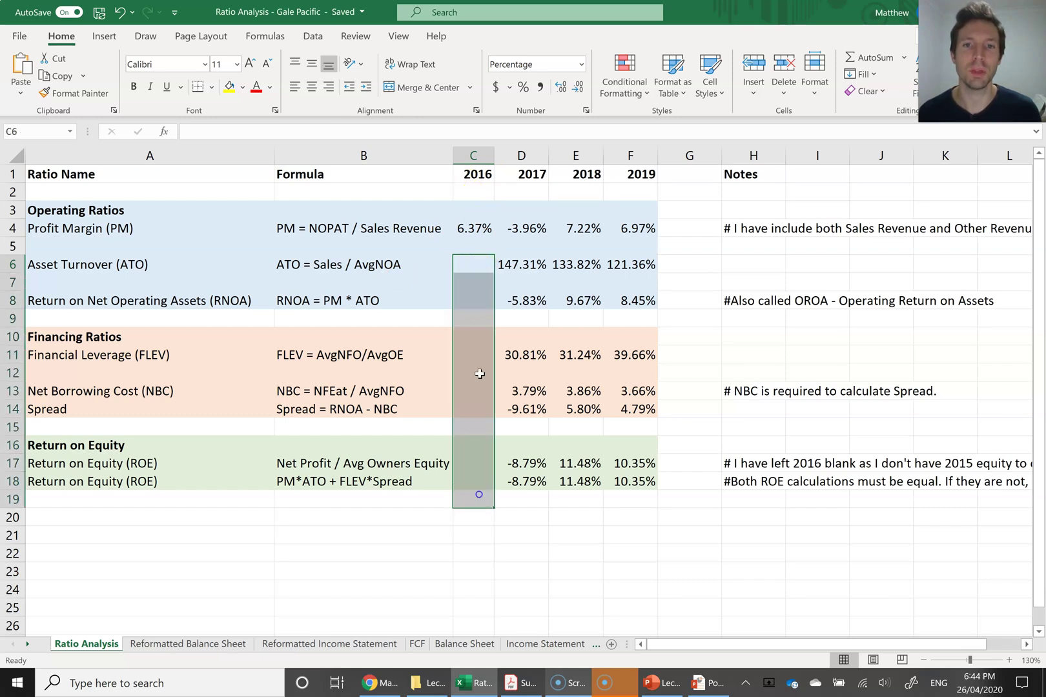
click(474, 266)
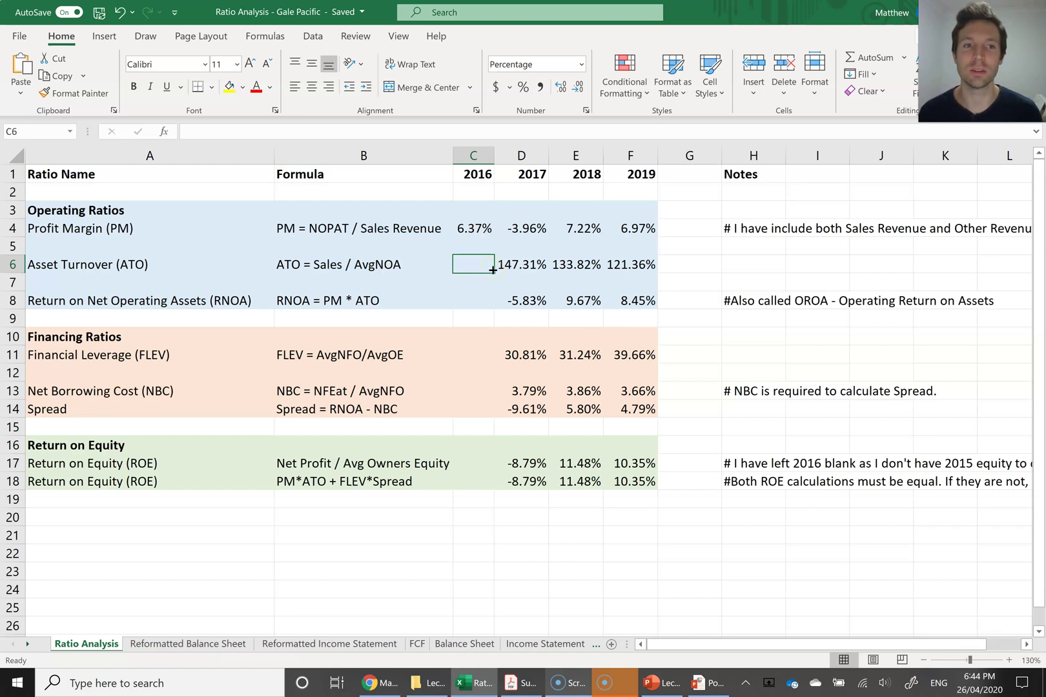
click(98, 233)
click(134, 266)
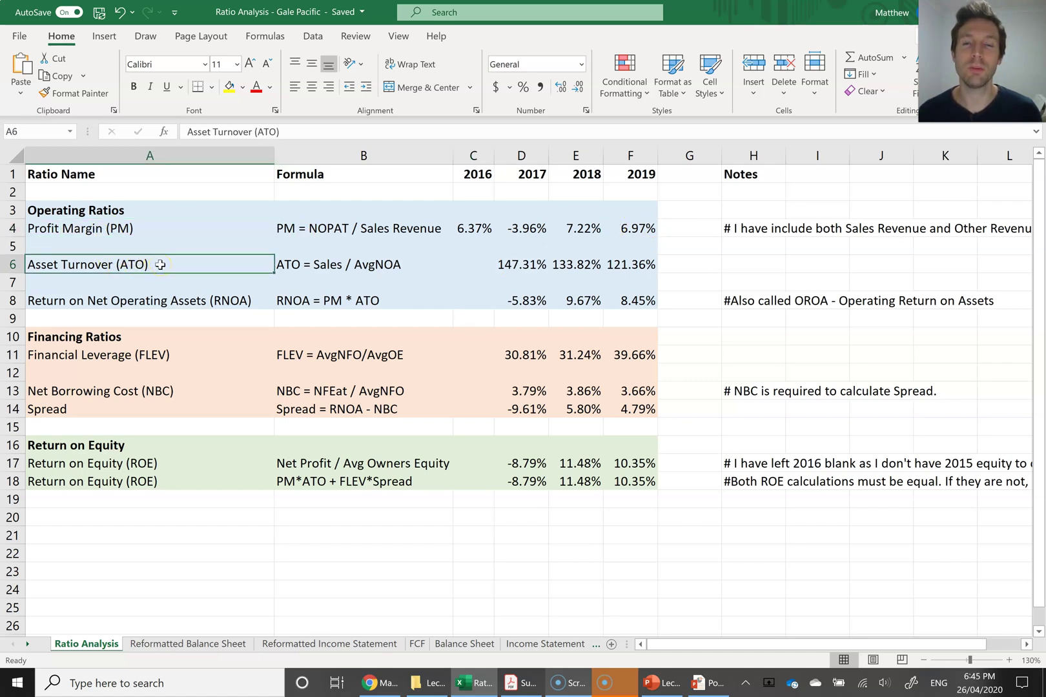
double_click(630, 301)
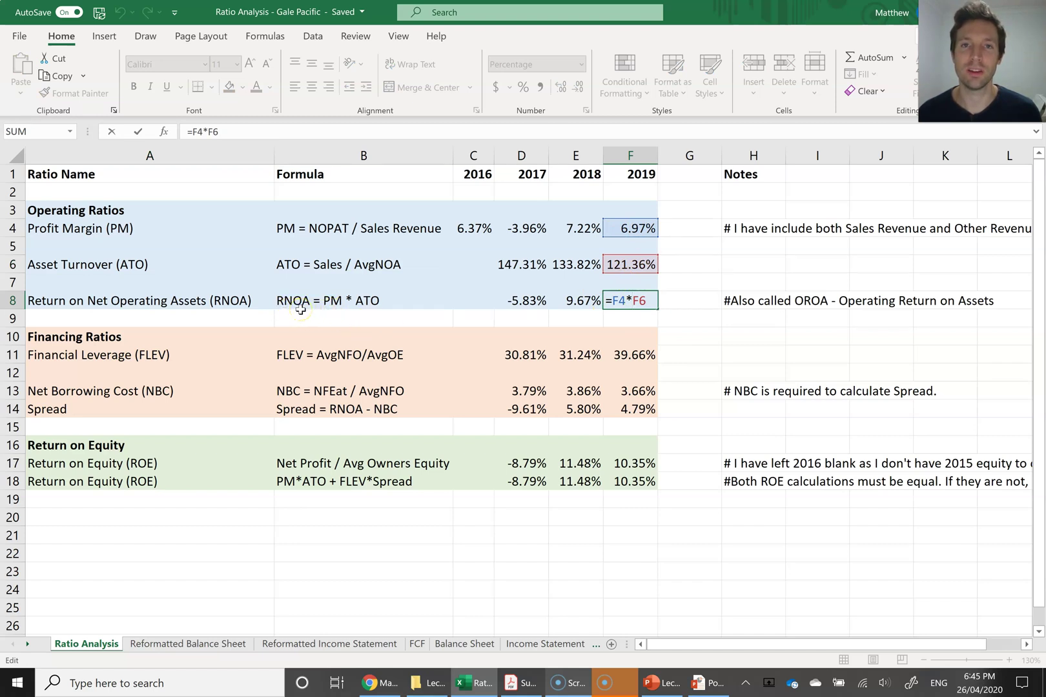
Step: Confirm the 2019 RNOA formula =F4*F6 and select 2017–2019 RNOA (-5.83%, 9.67%, 8.45%)
key(Return)
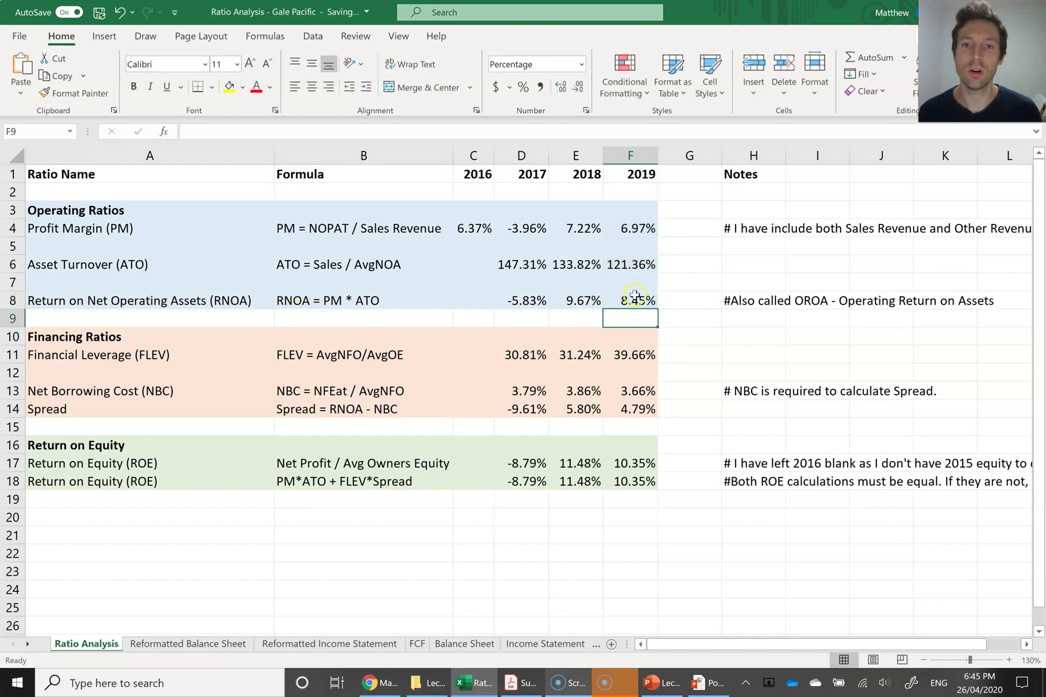
click(631, 300)
drag(631, 301, 507, 303)
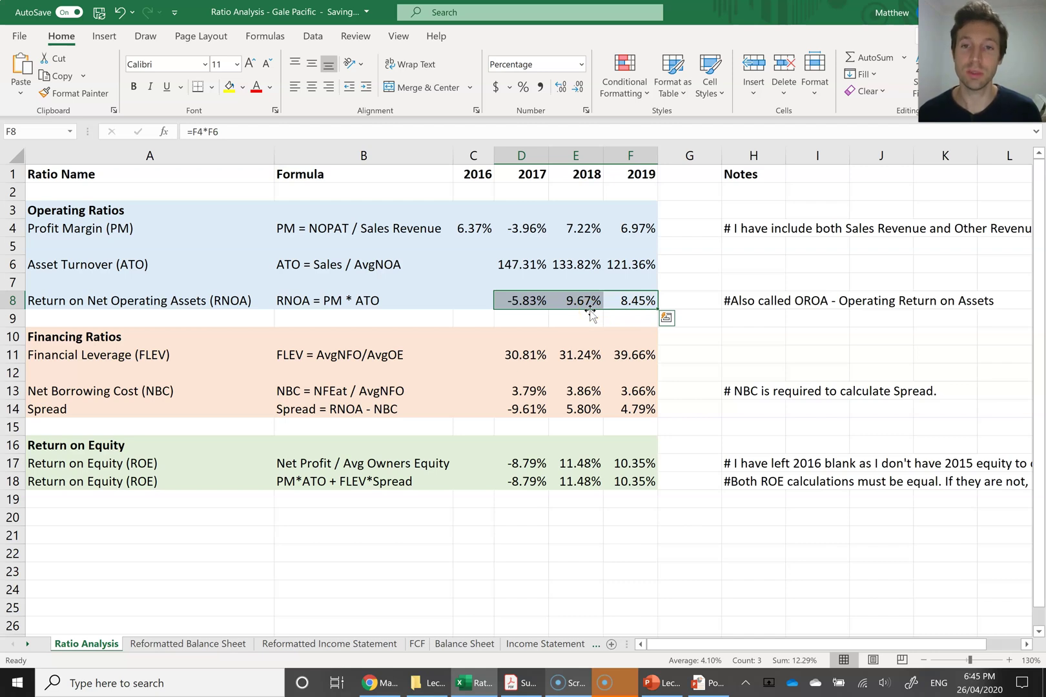
click(518, 301)
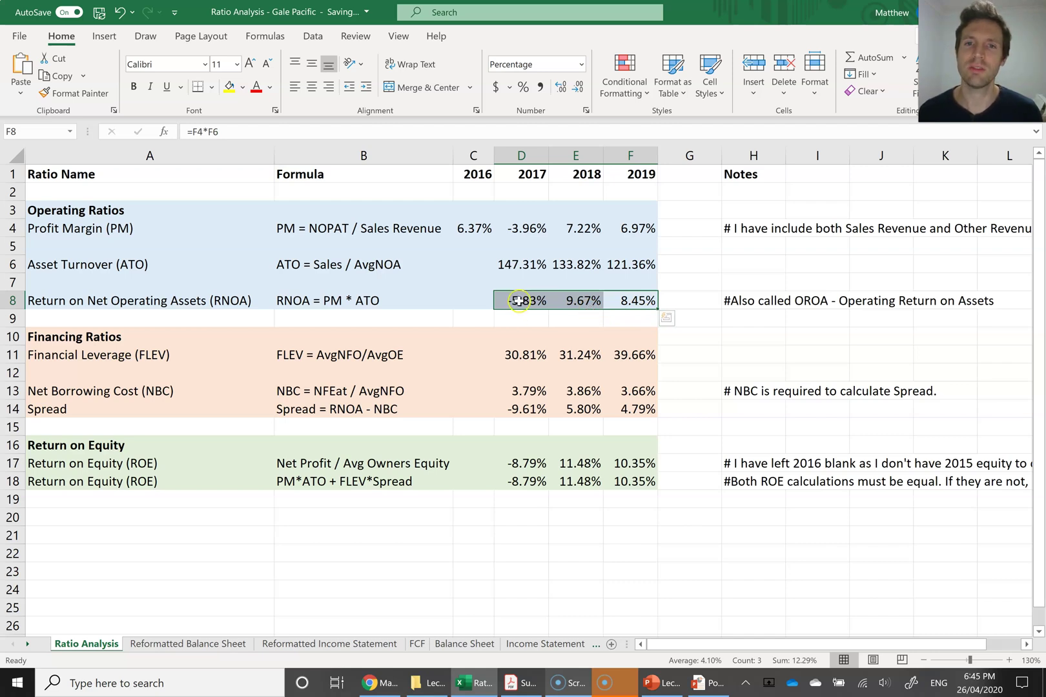
Step: Inspect the 2017 profit margin and the 2017–2019 asset turnover values feeding RNOA
click(506, 228)
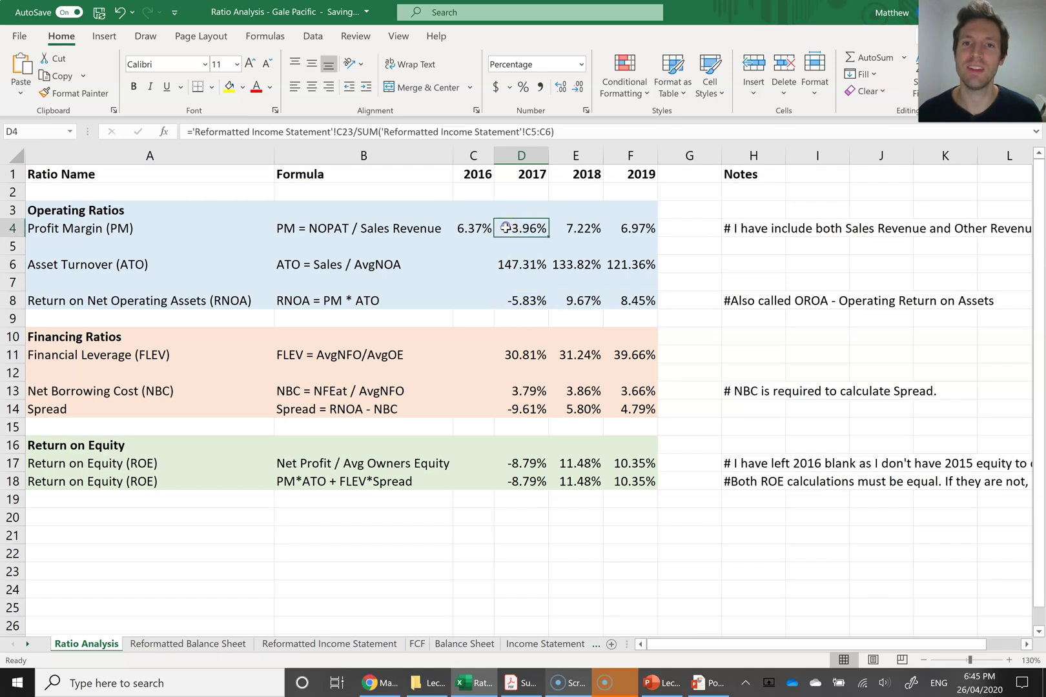
click(491, 264)
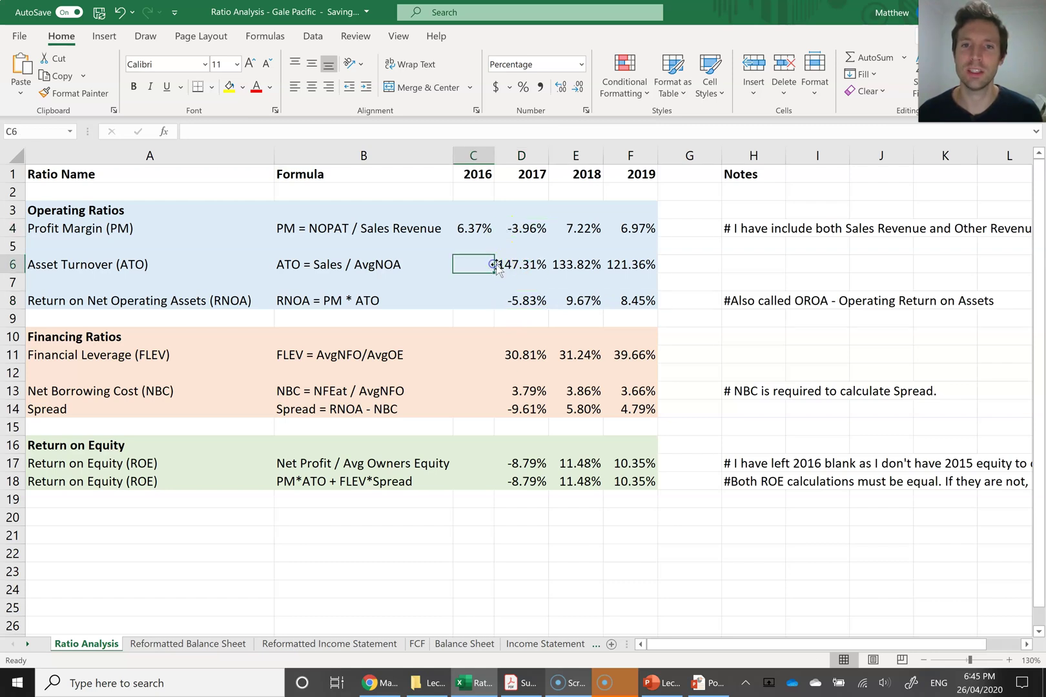
click(509, 265)
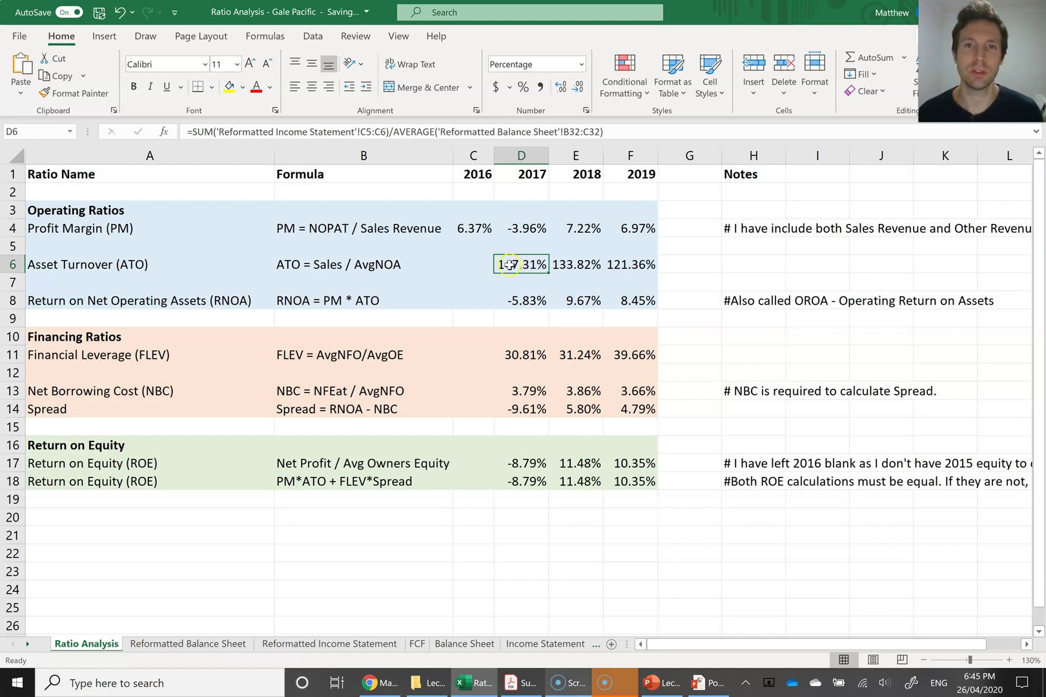
drag(510, 264, 631, 264)
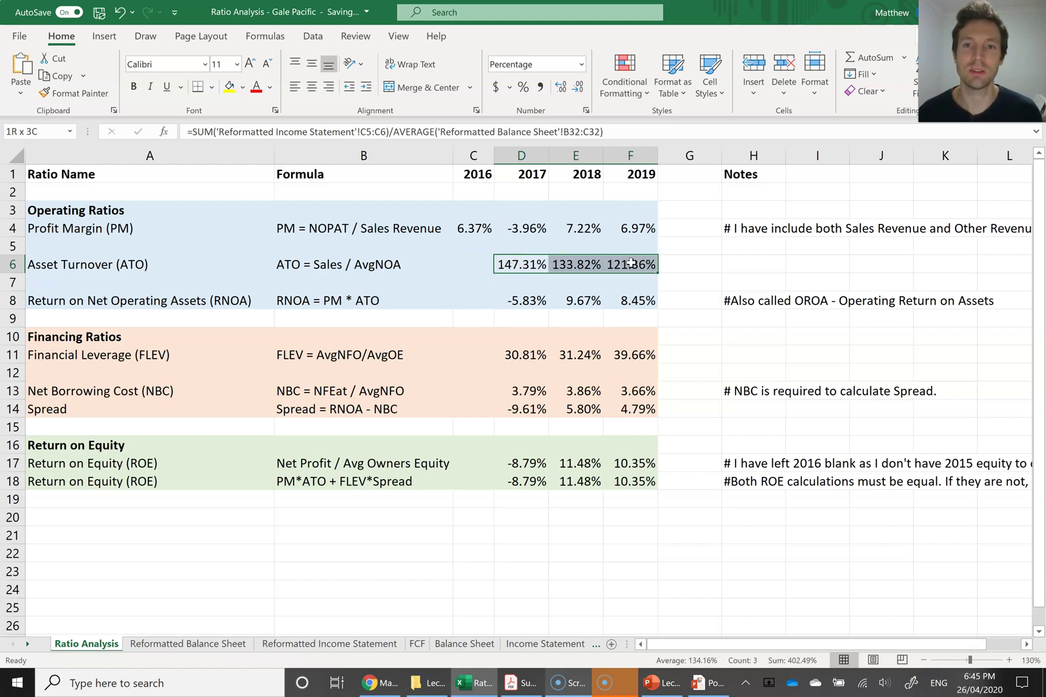
click(523, 229)
click(308, 644)
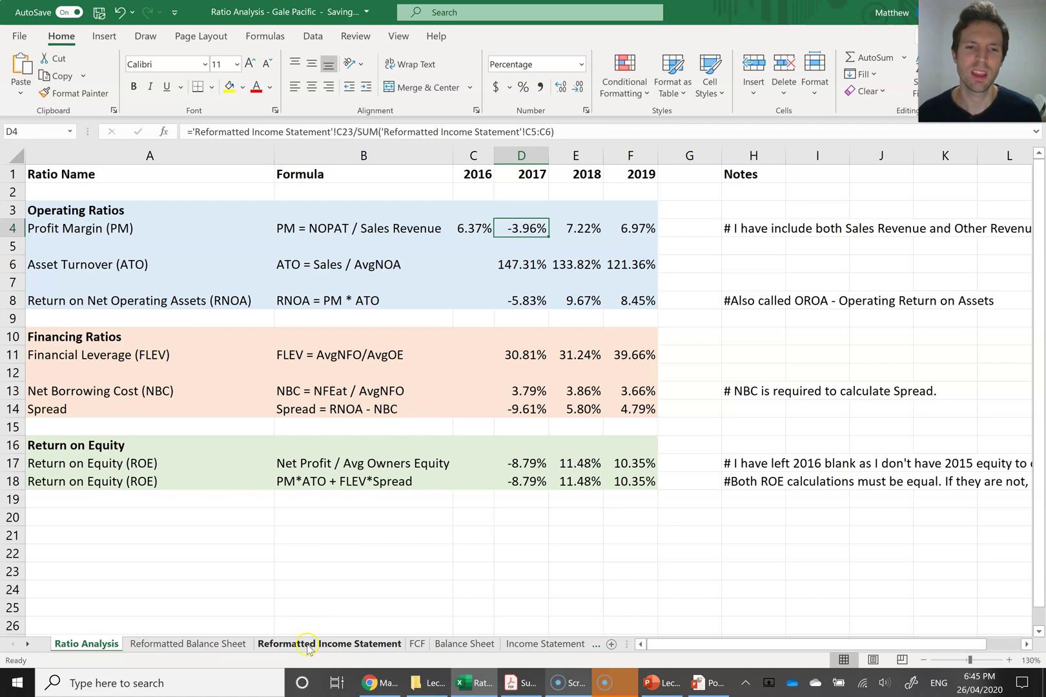
click(339, 230)
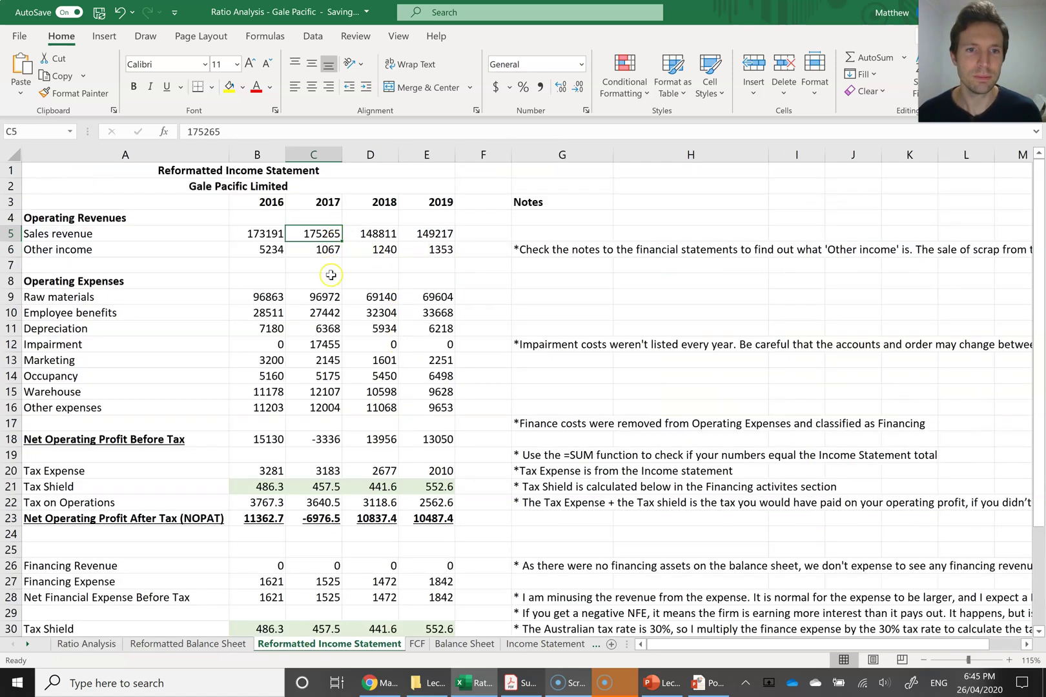
click(323, 521)
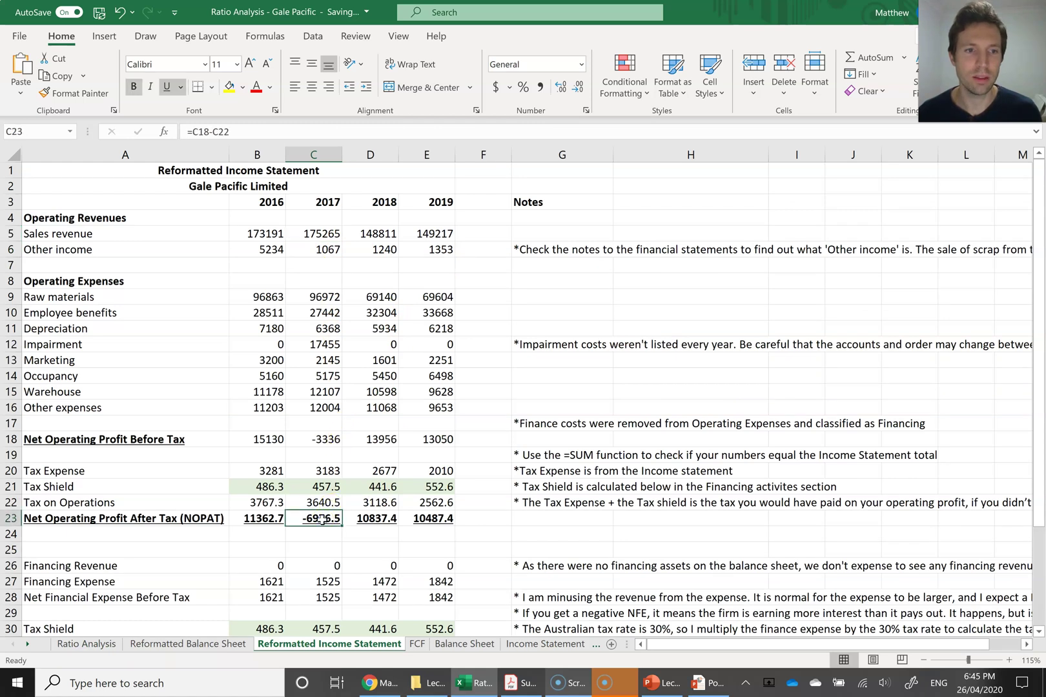
click(306, 346)
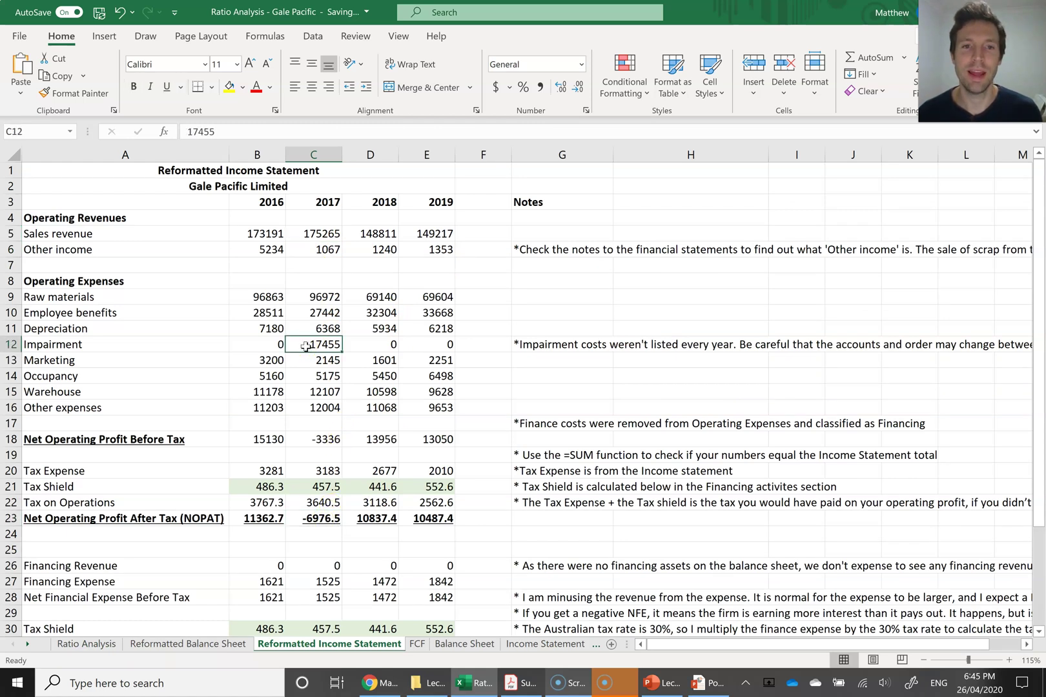
click(296, 344)
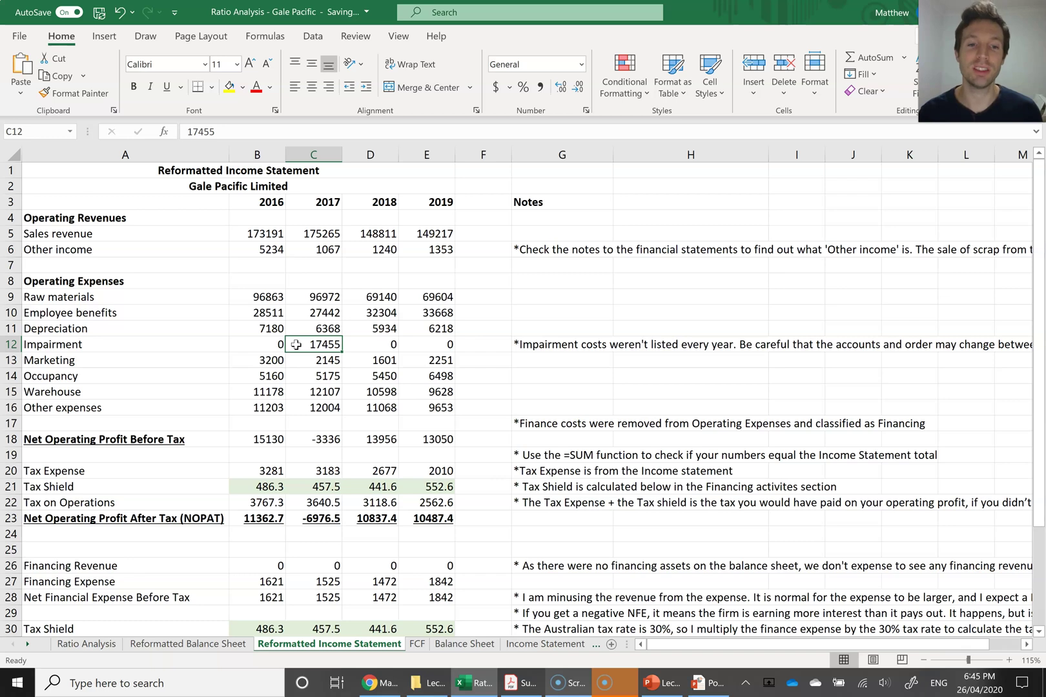
click(87, 643)
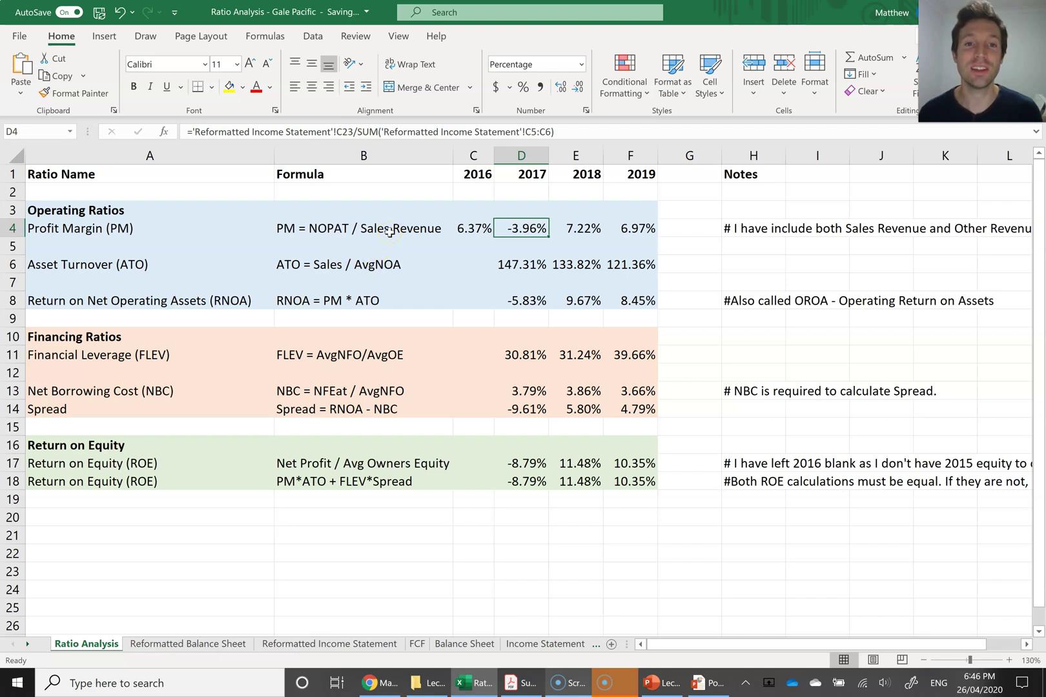
click(284, 642)
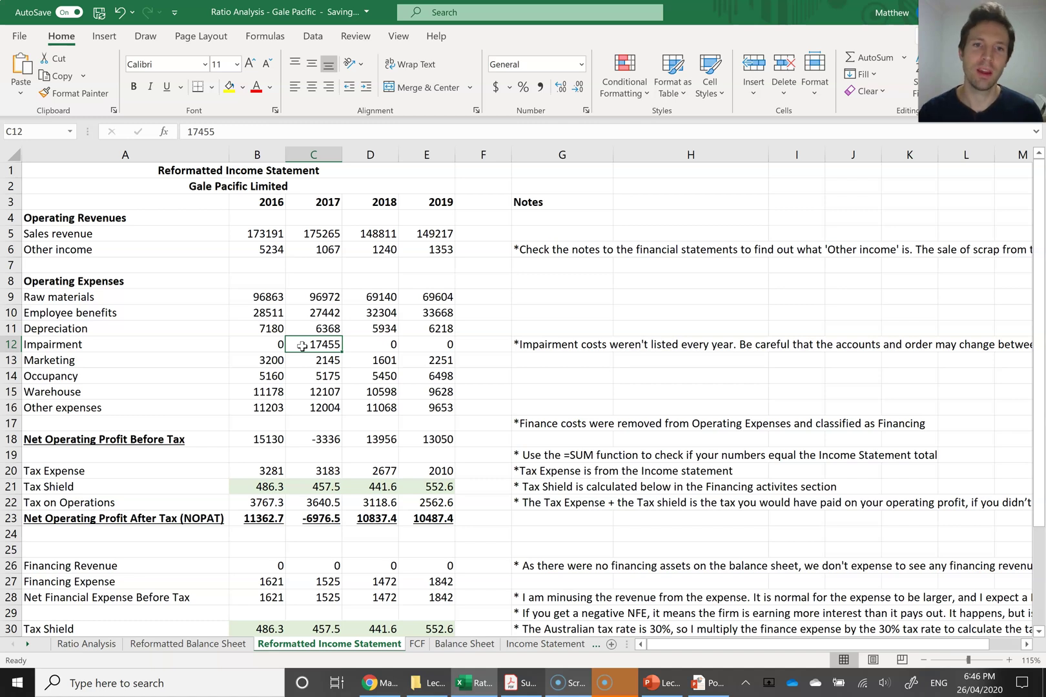
Step: Check the 2016 and 2017 Intangibles values, then undo the last change on Ratio Analysis
click(181, 644)
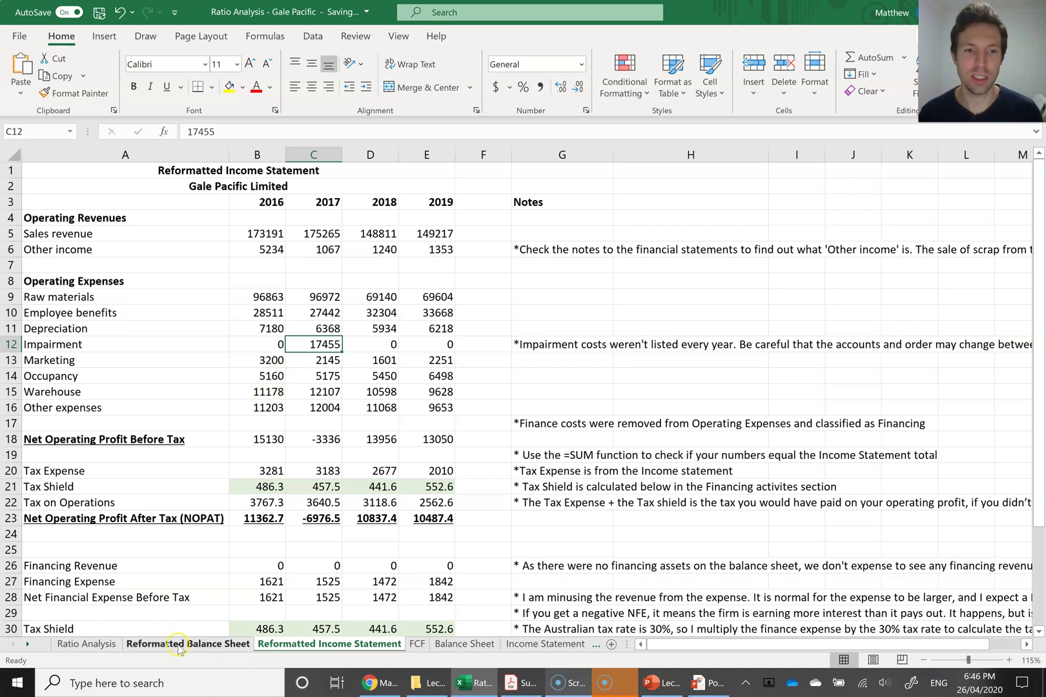
click(184, 362)
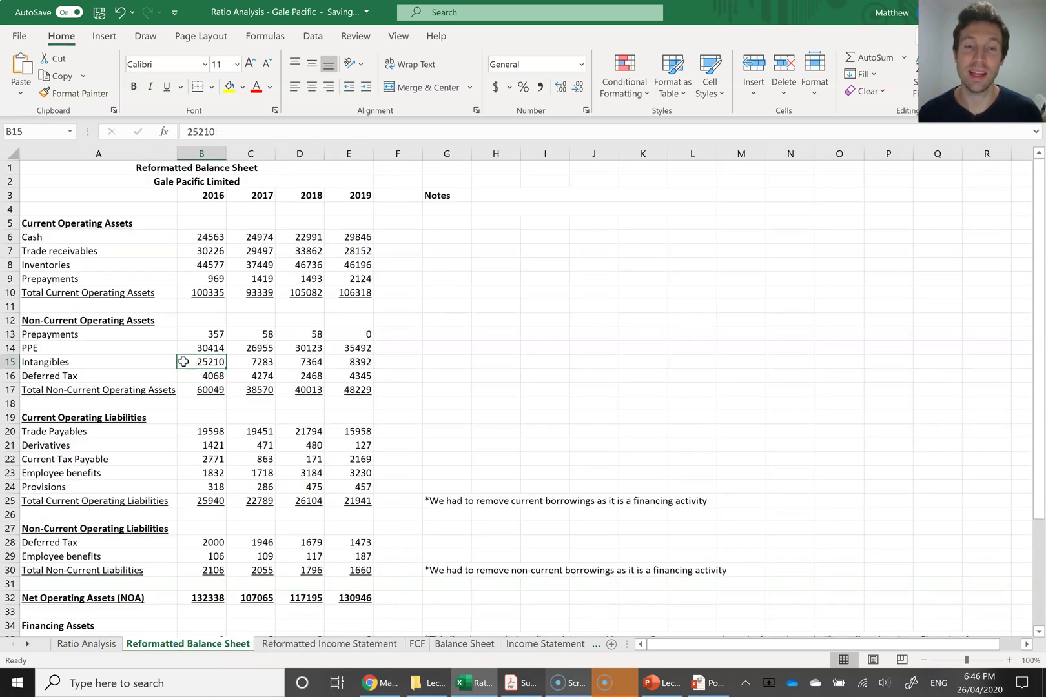
click(243, 362)
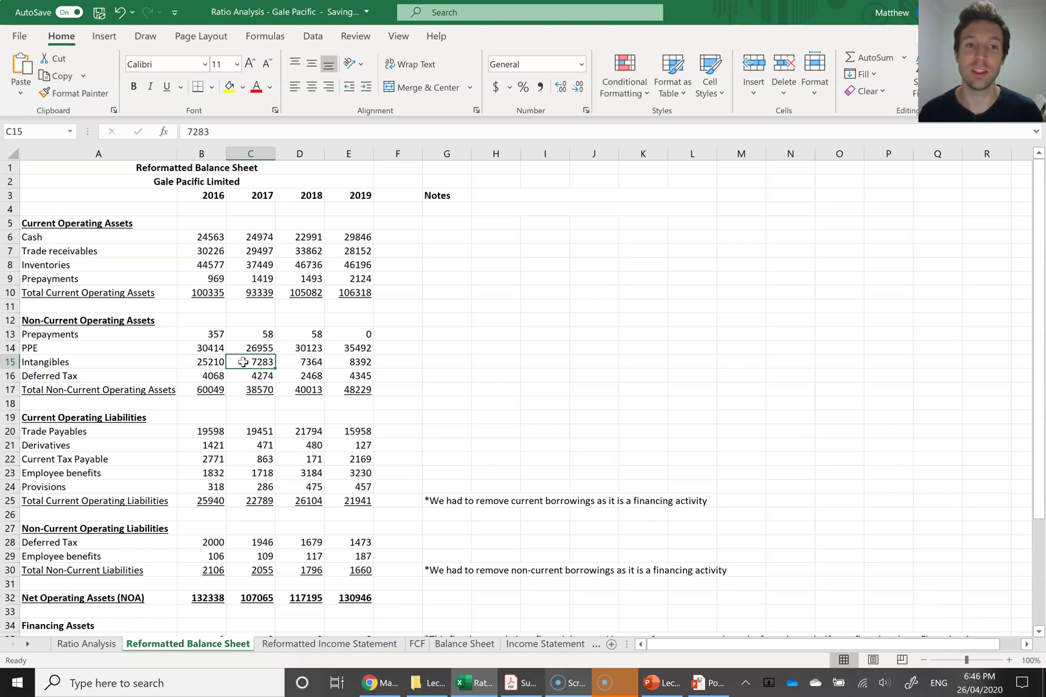
click(300, 645)
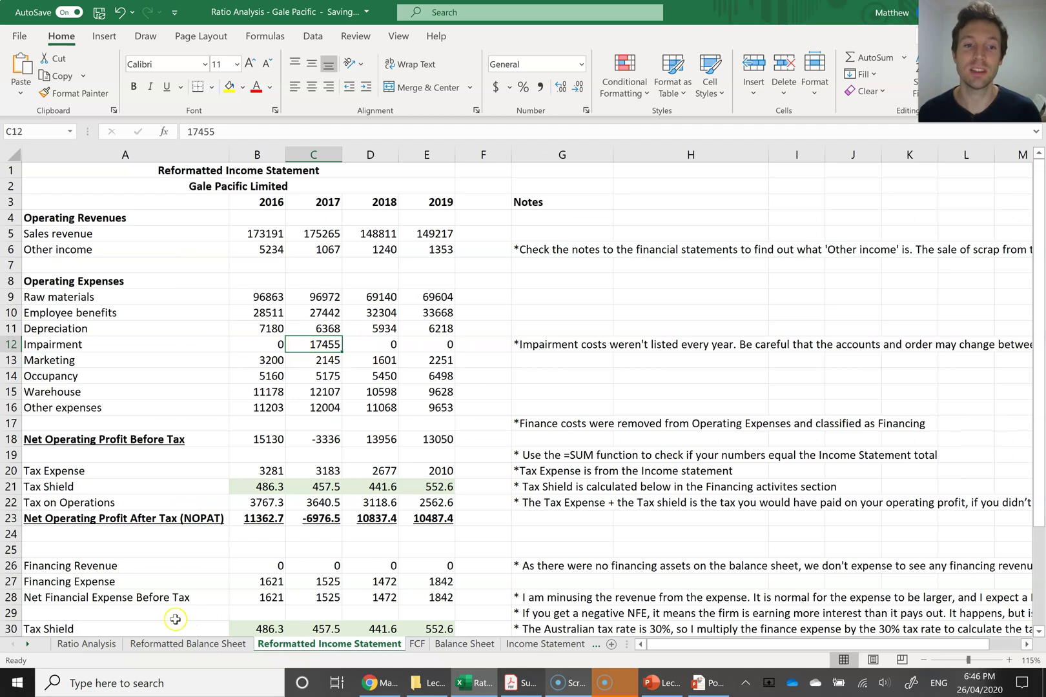
click(91, 644)
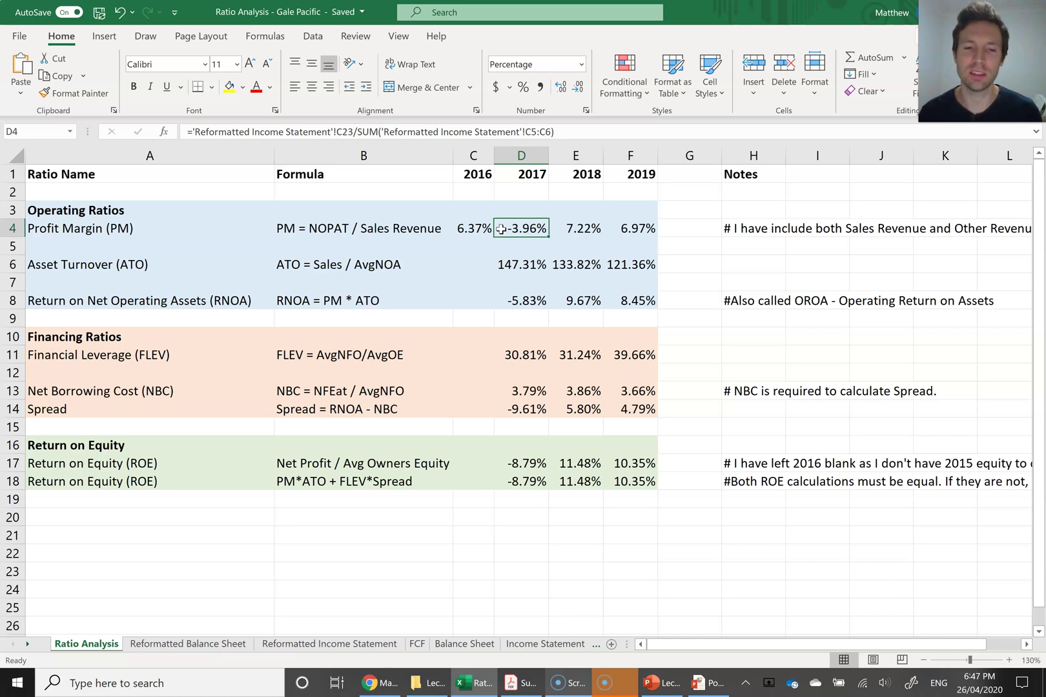
key(ctrl+z)
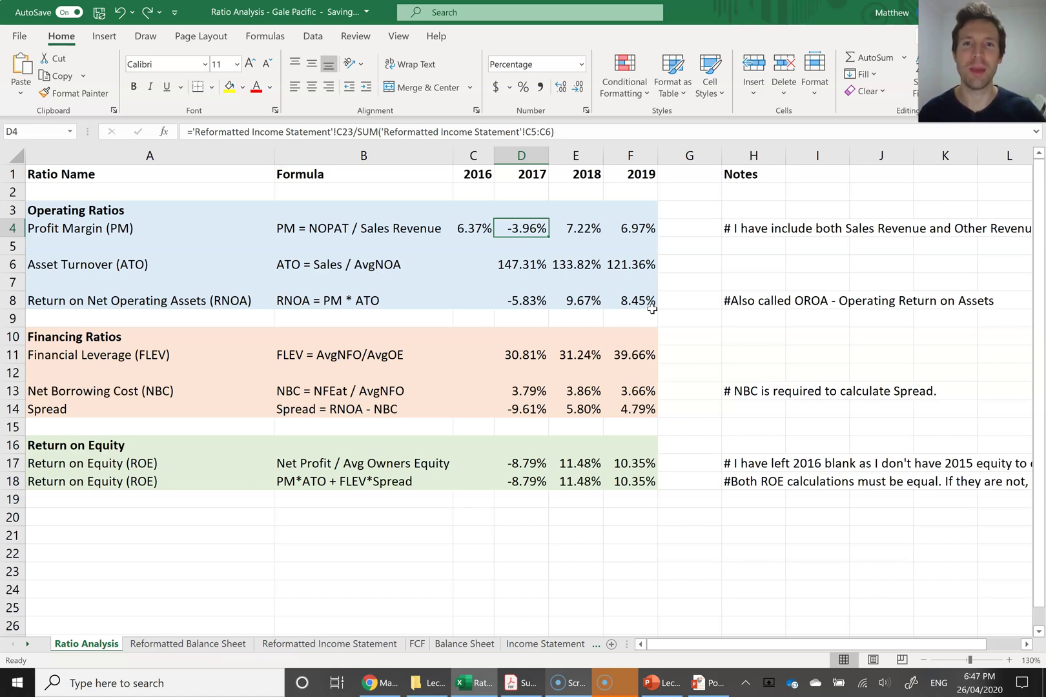
click(342, 645)
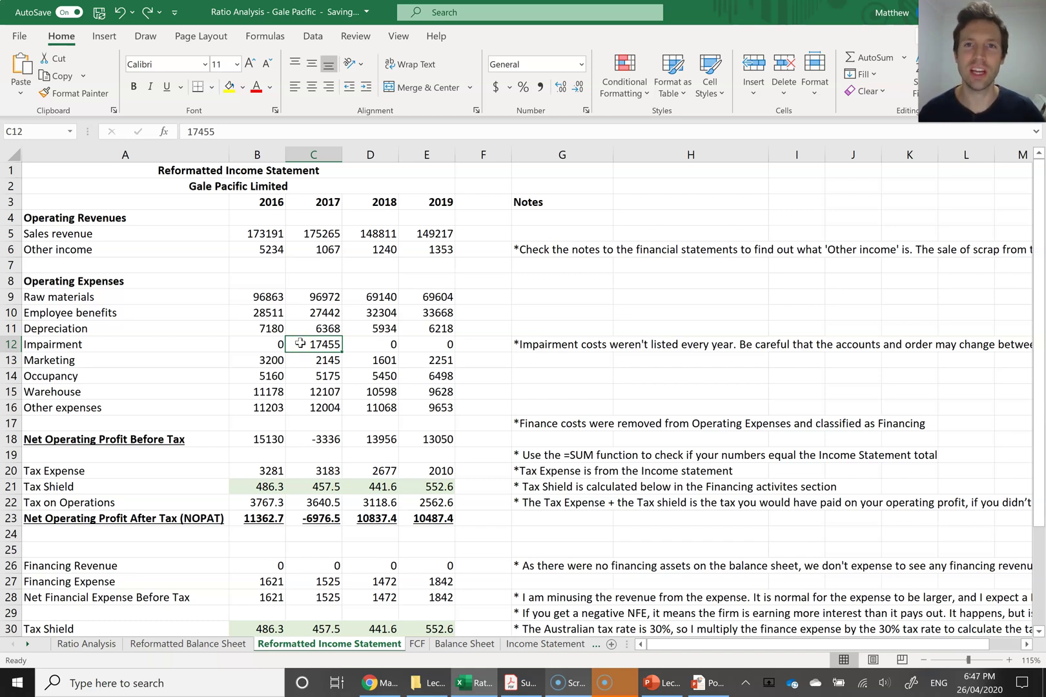
text(0)
key(Return)
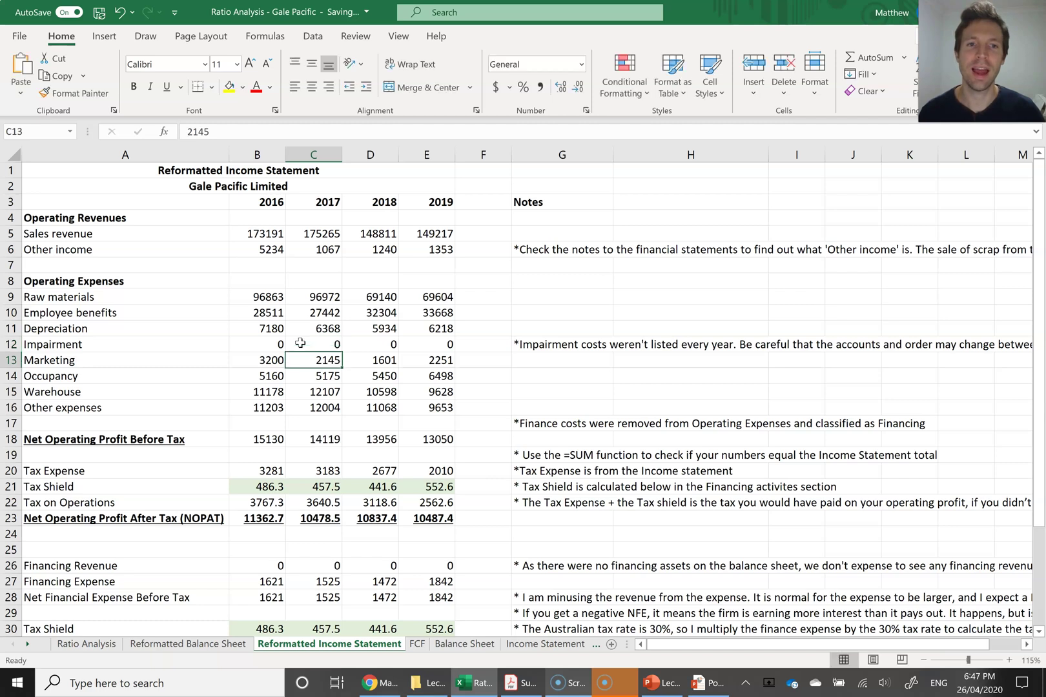
click(92, 648)
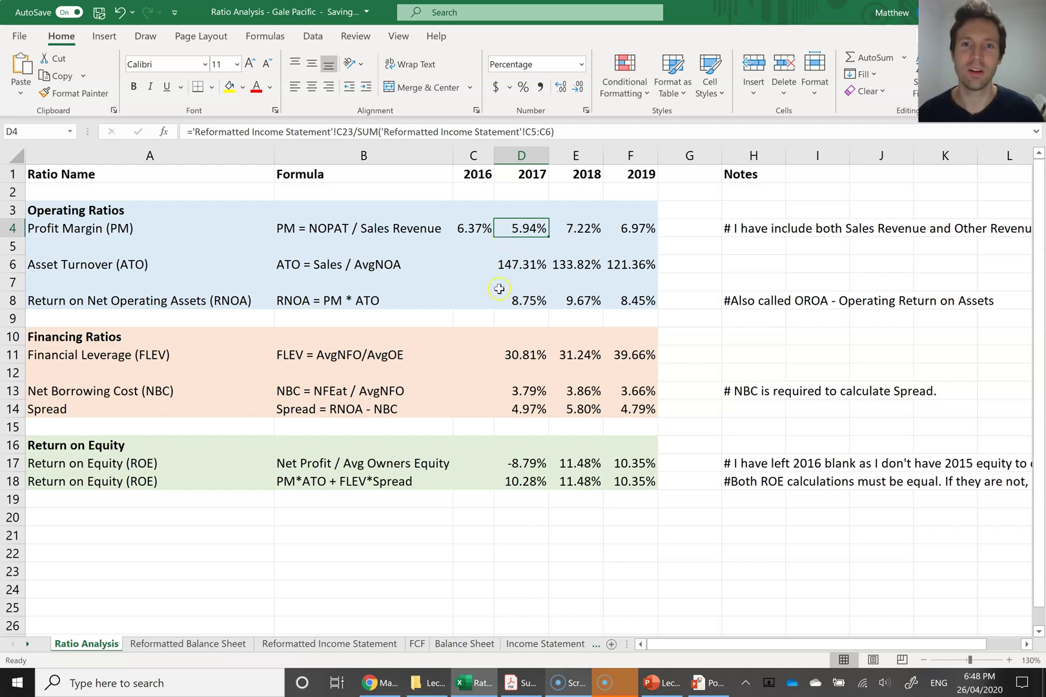
key(ctrl+Page_Down)
key(ctrl+Page_Down)
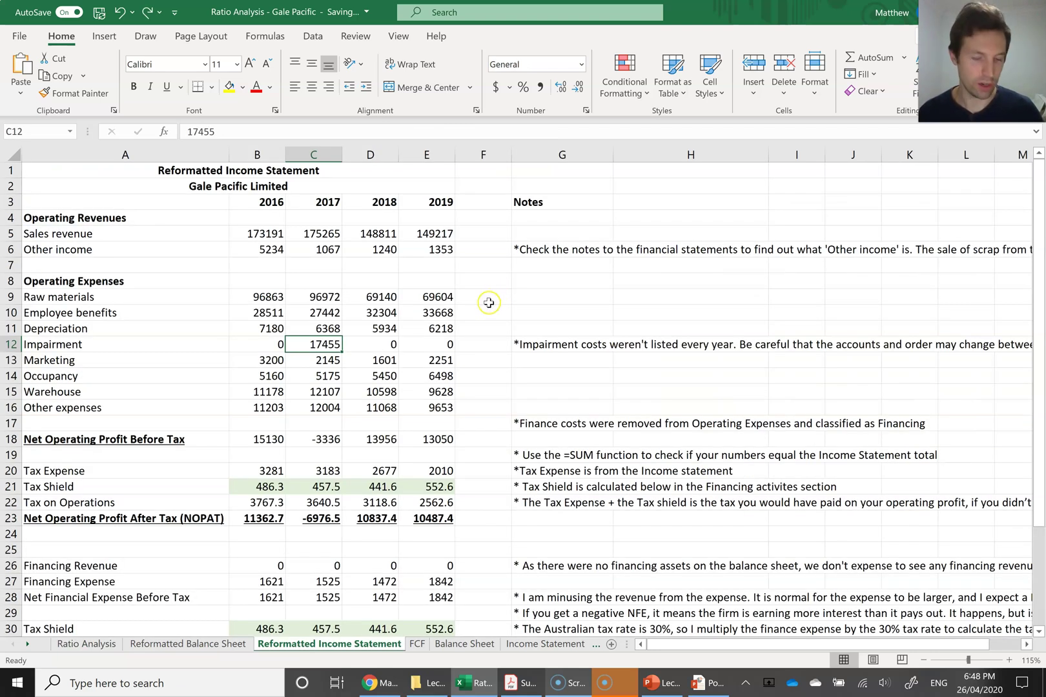
click(91, 645)
click(532, 244)
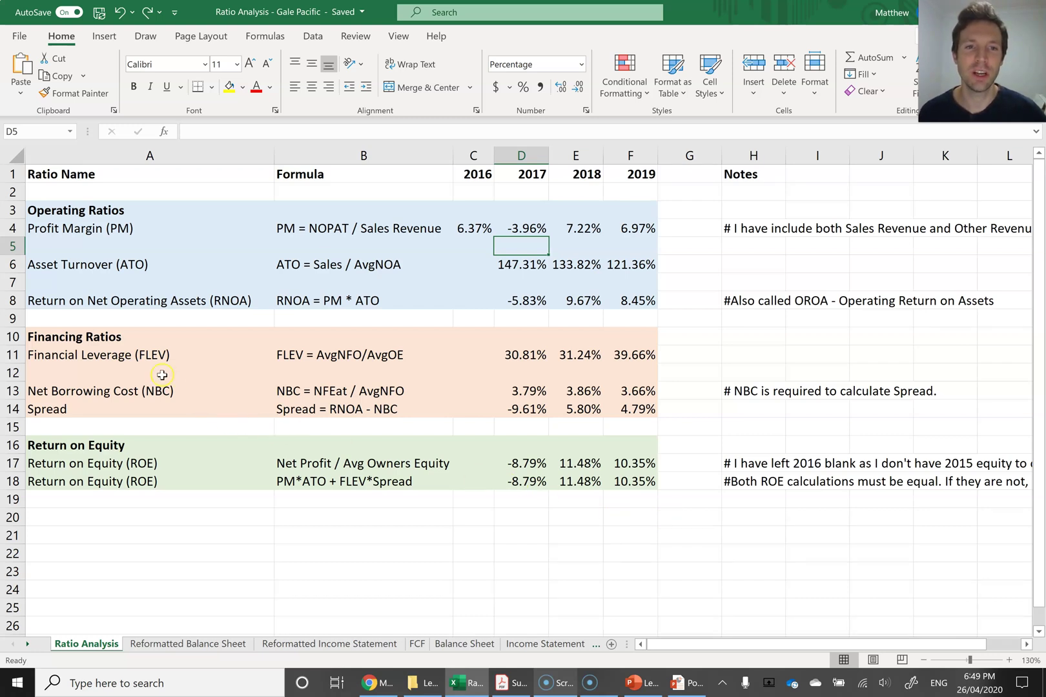
click(94, 359)
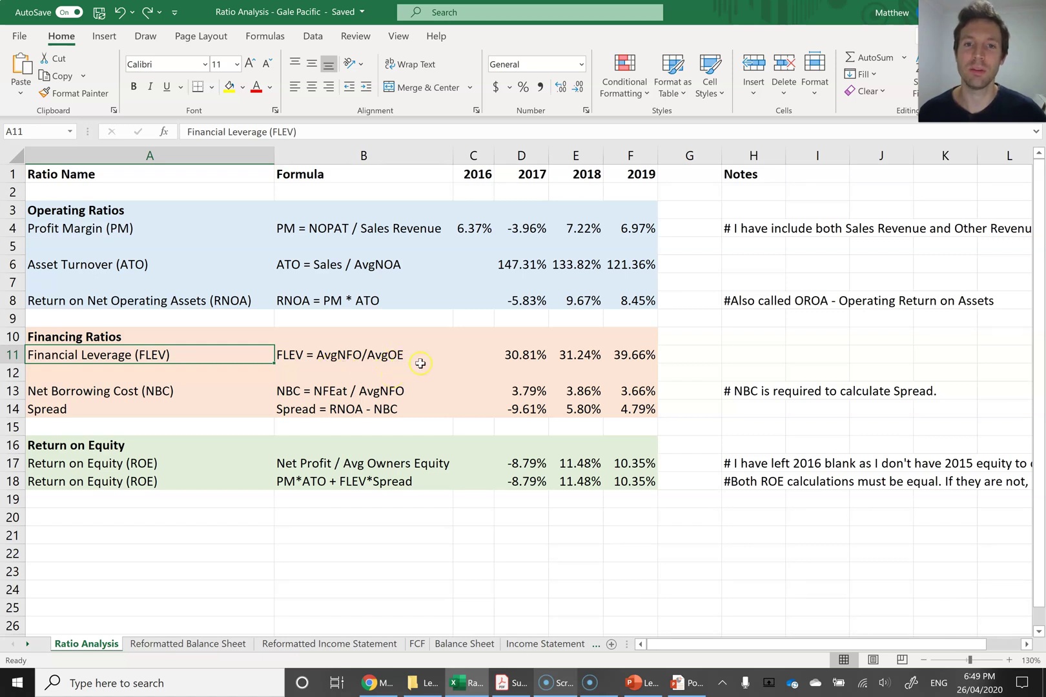
double_click(612, 354)
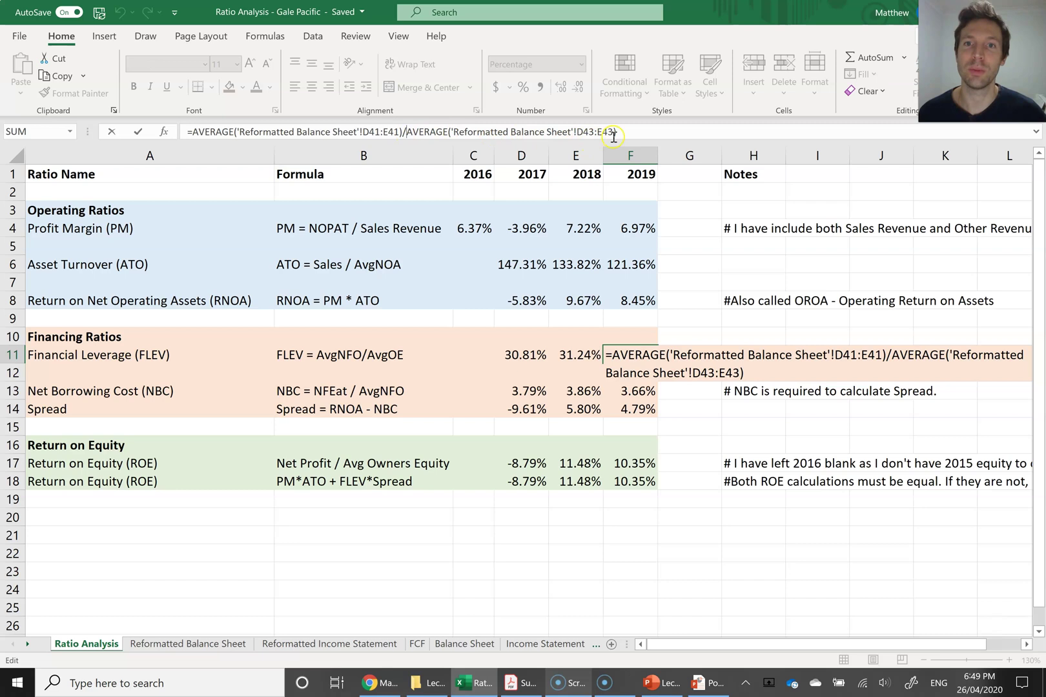
click(137, 131)
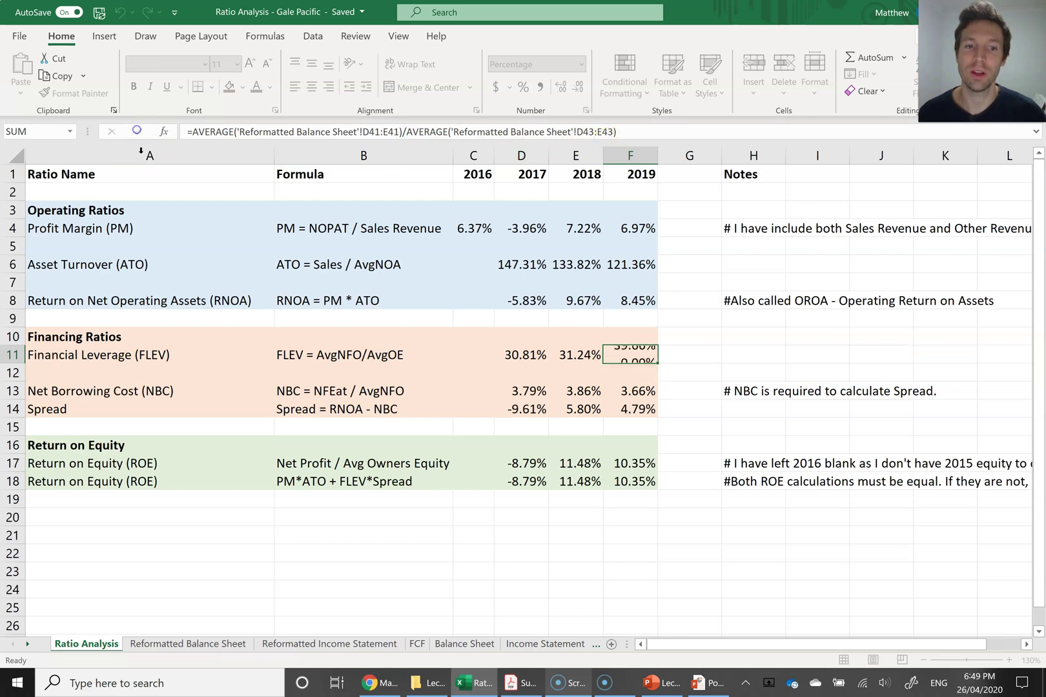
click(229, 644)
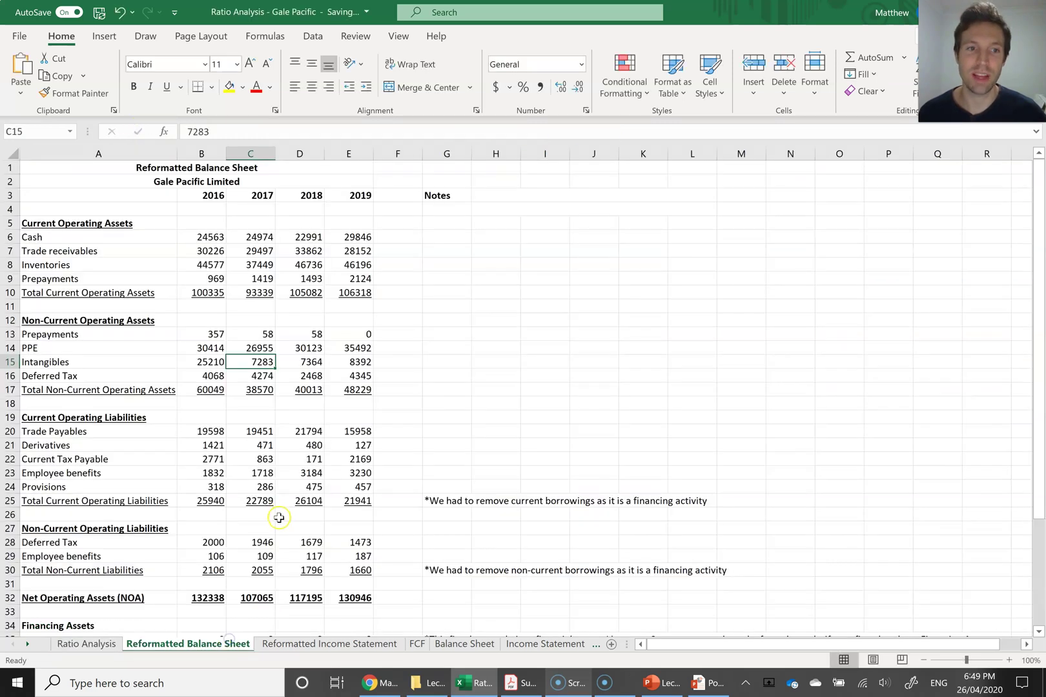
scroll(281, 535, down, 5)
drag(348, 515, 310, 514)
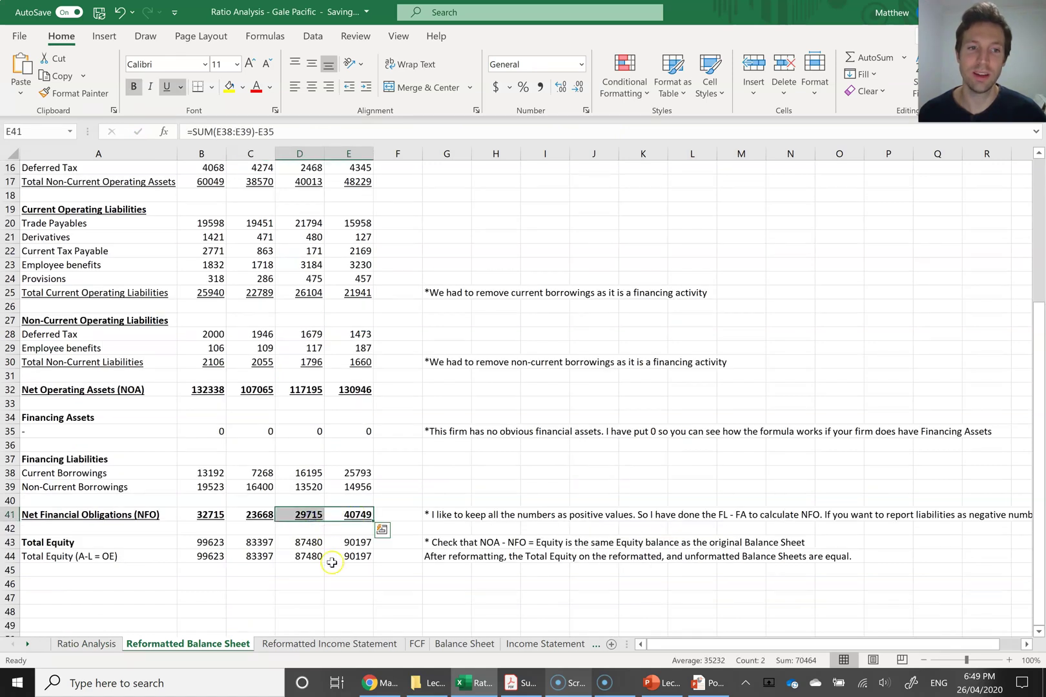
click(357, 556)
drag(357, 557, 306, 562)
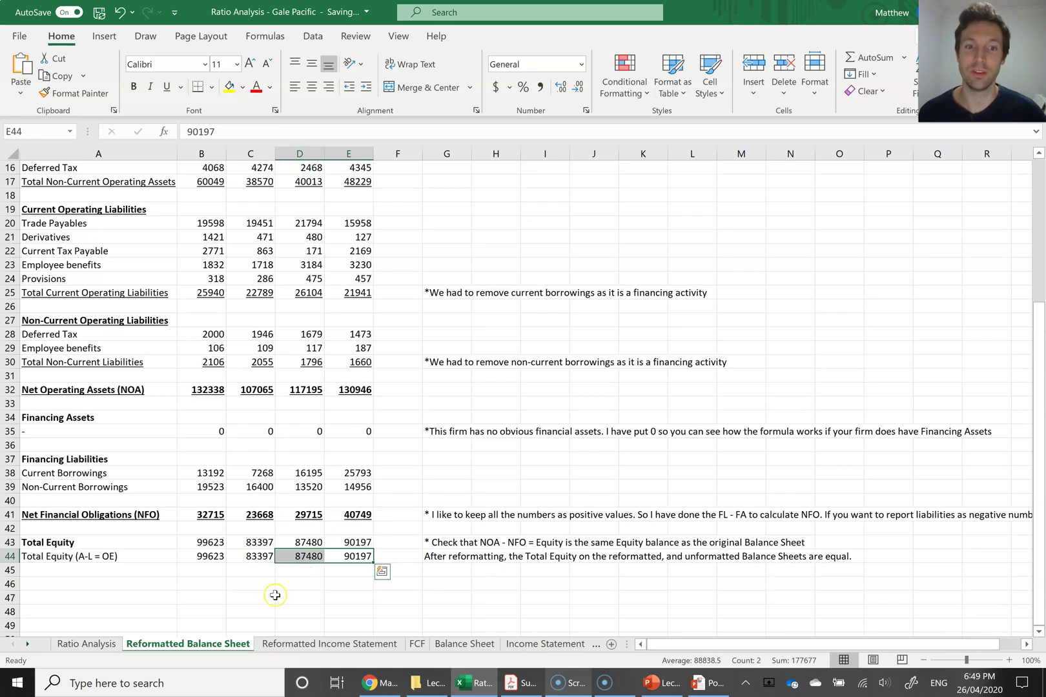
click(96, 644)
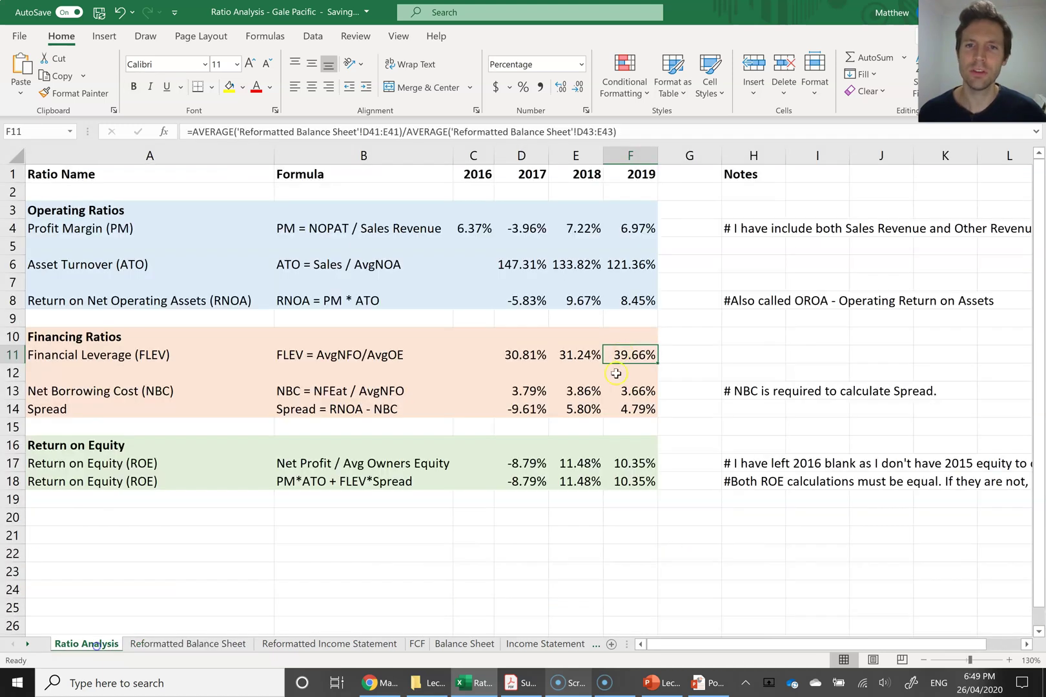
click(500, 355)
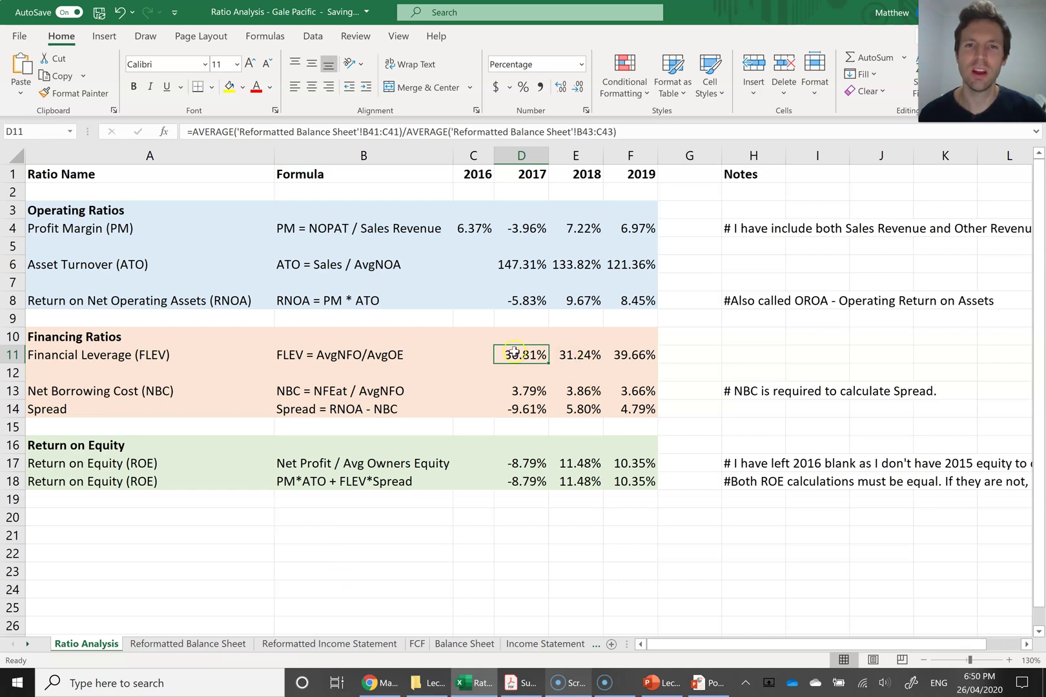
shift+click(552, 351)
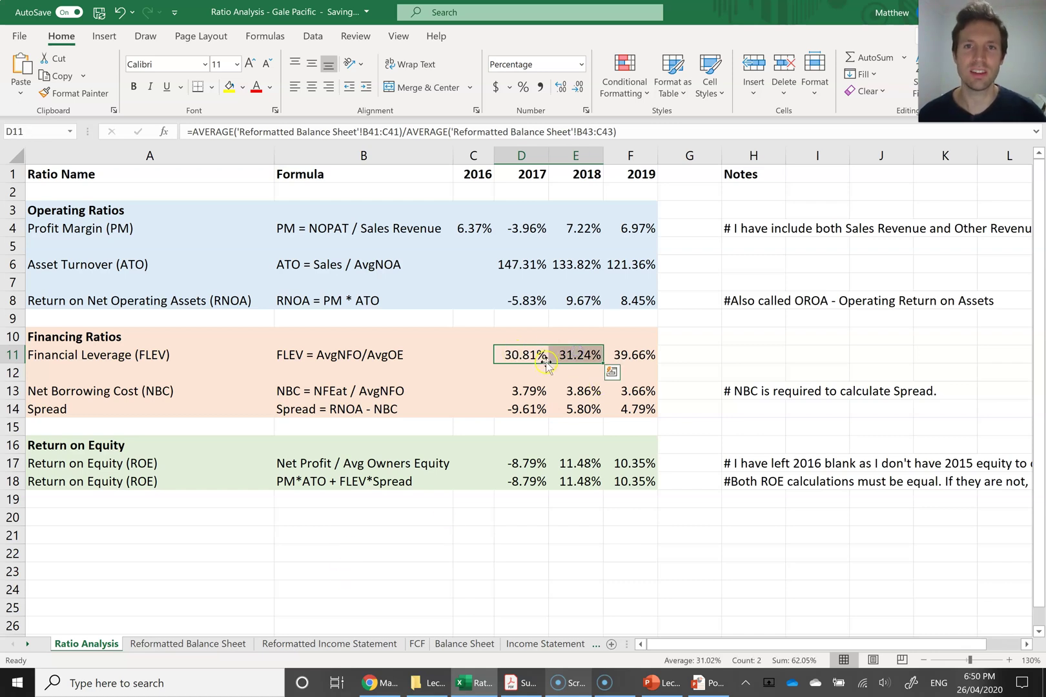
click(647, 356)
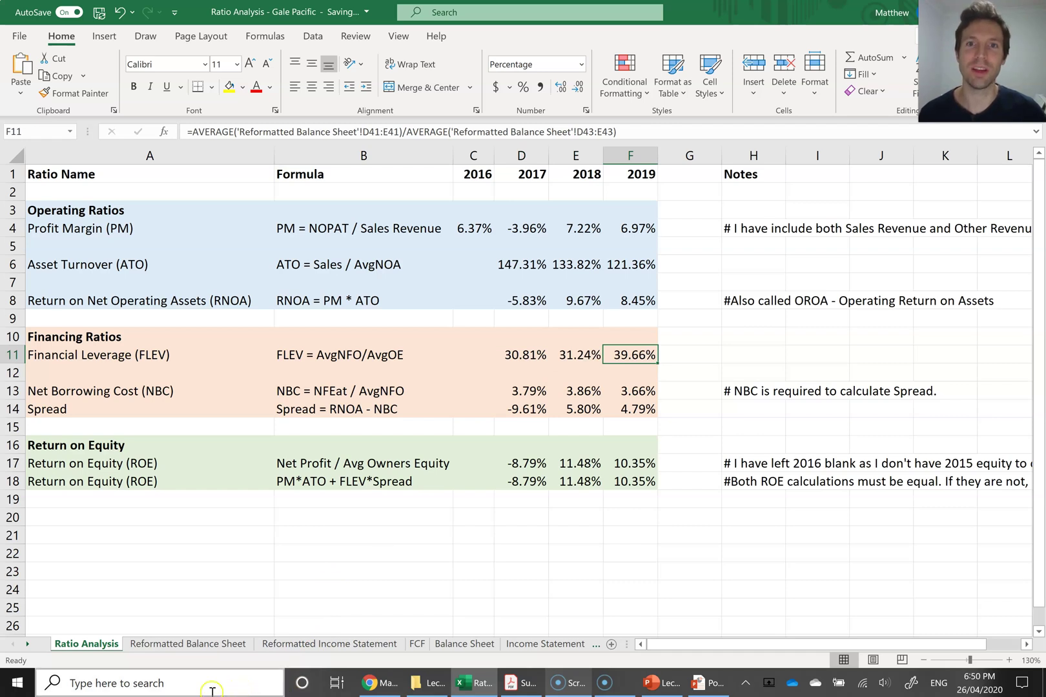
click(176, 645)
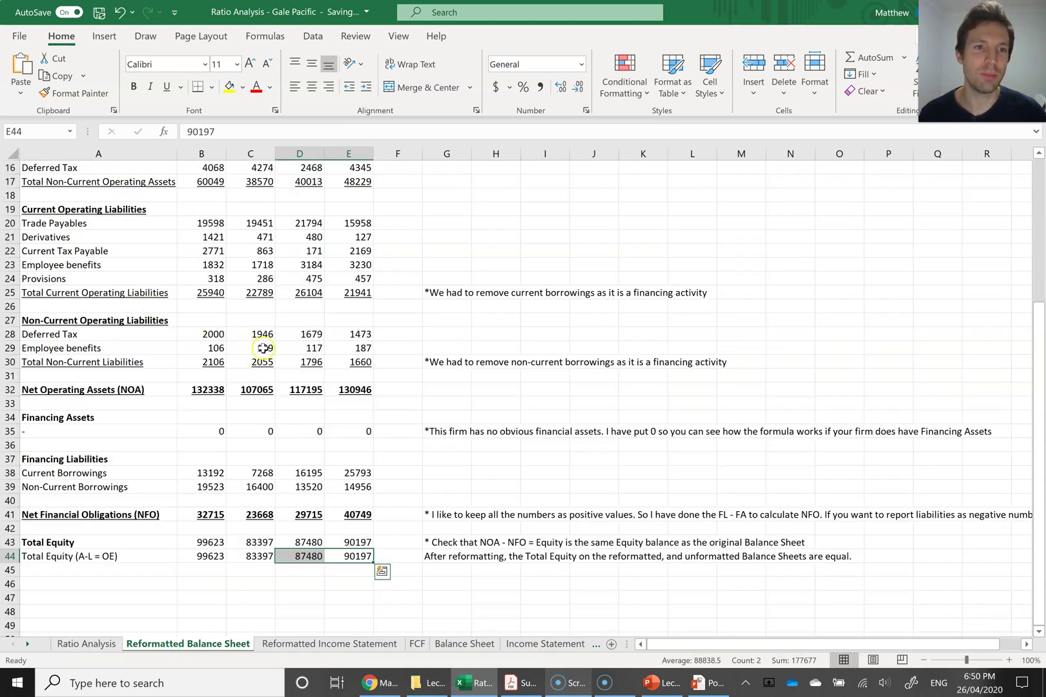
click(340, 473)
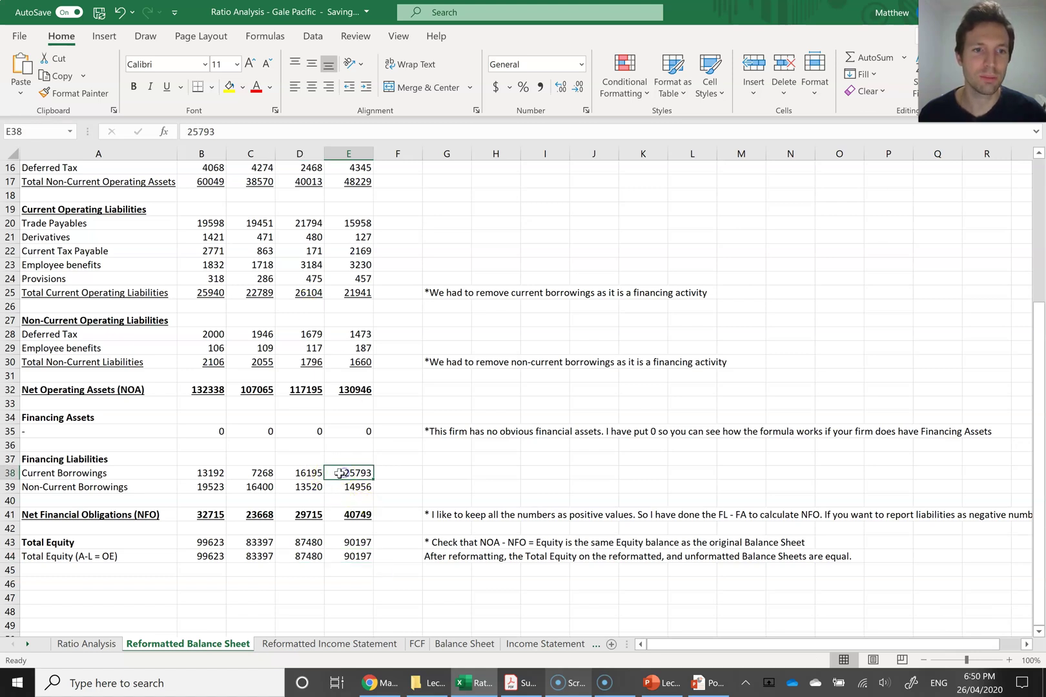
drag(309, 474, 352, 473)
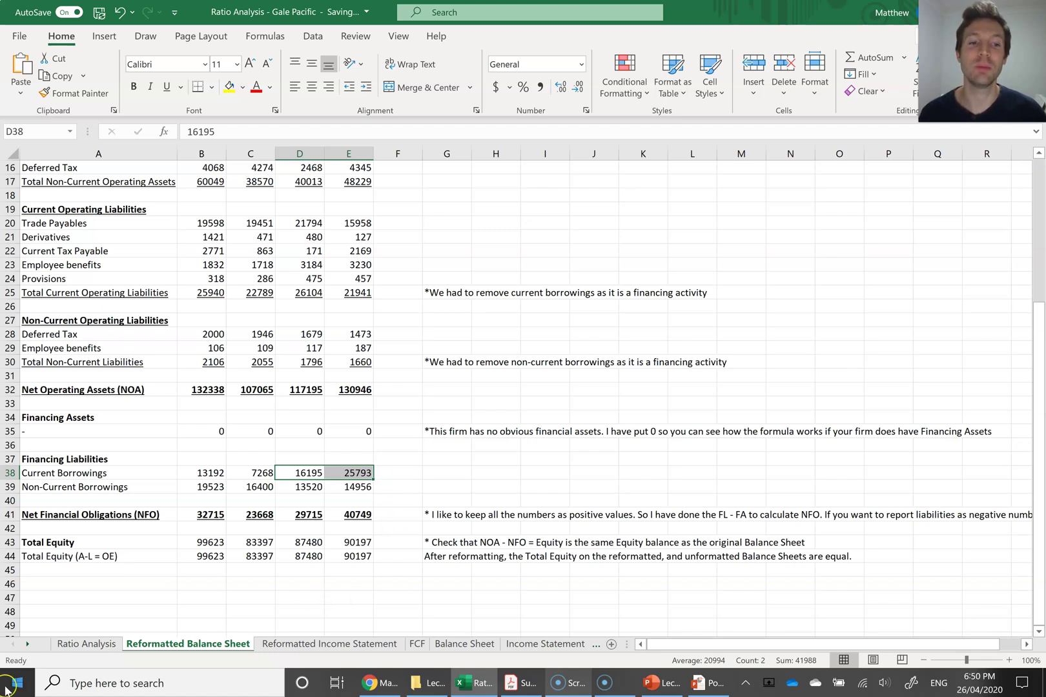
click(86, 644)
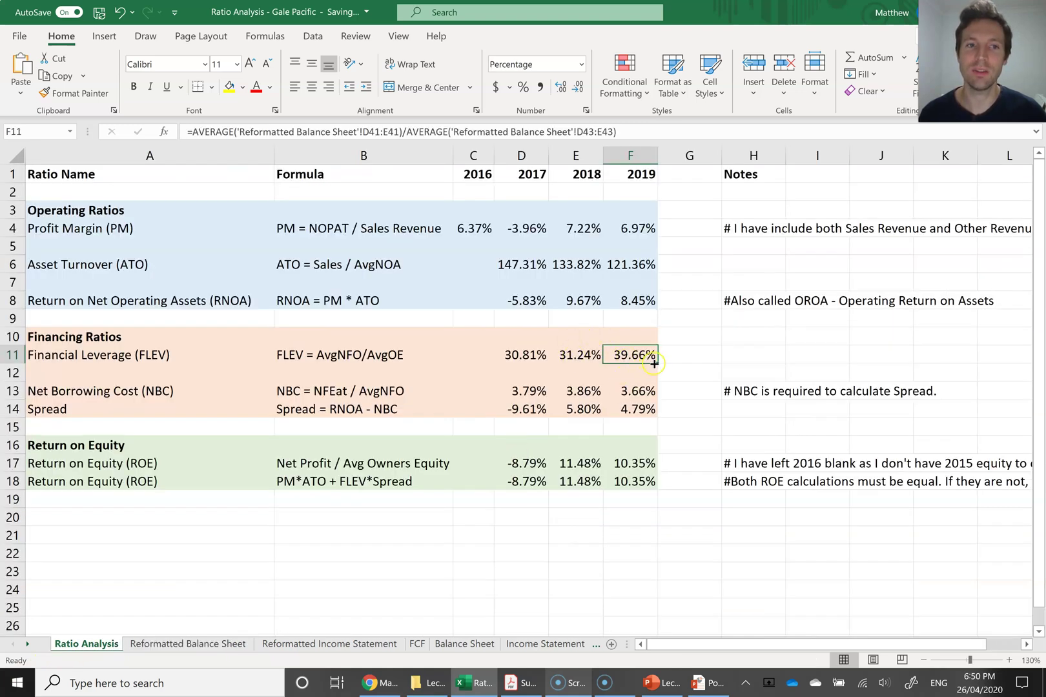
click(219, 648)
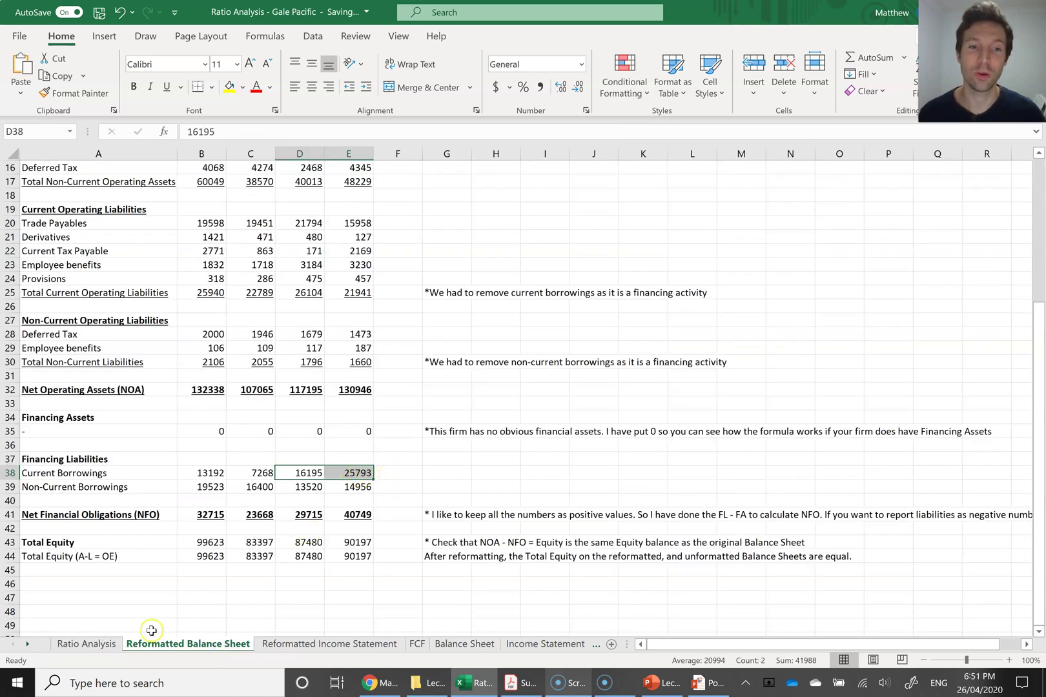
click(102, 645)
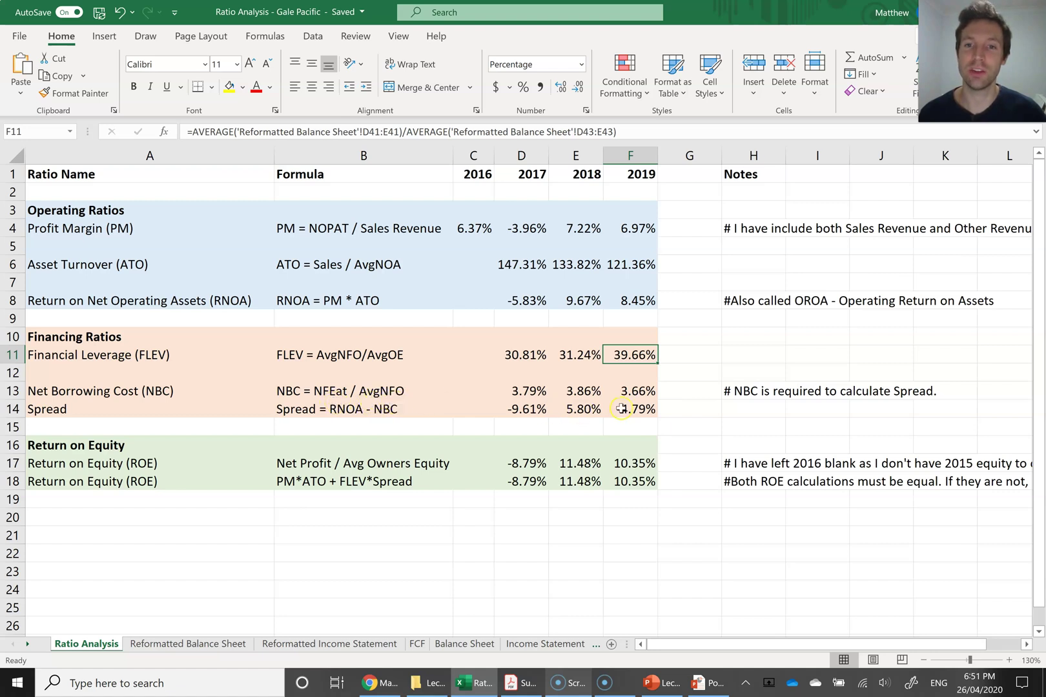
double_click(634, 391)
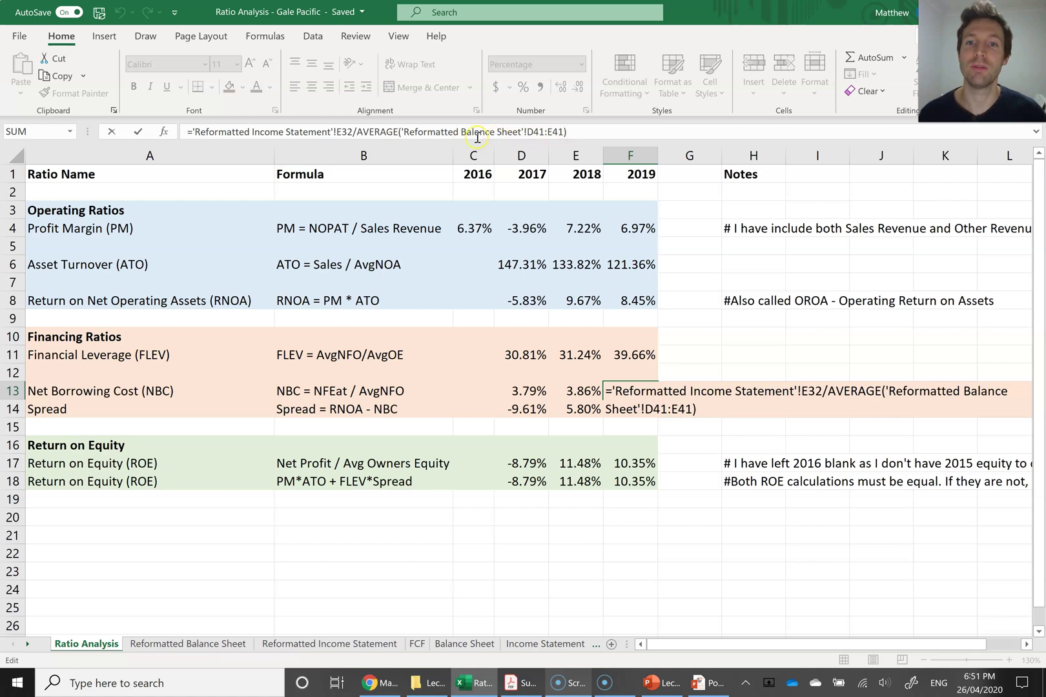
key(Return)
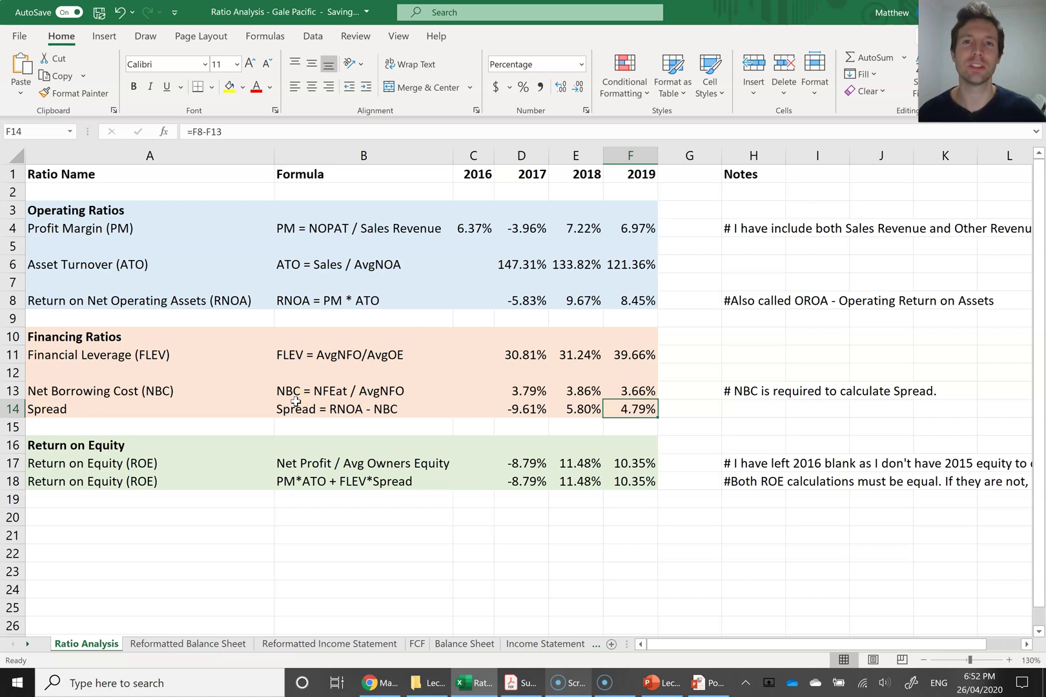
click(643, 394)
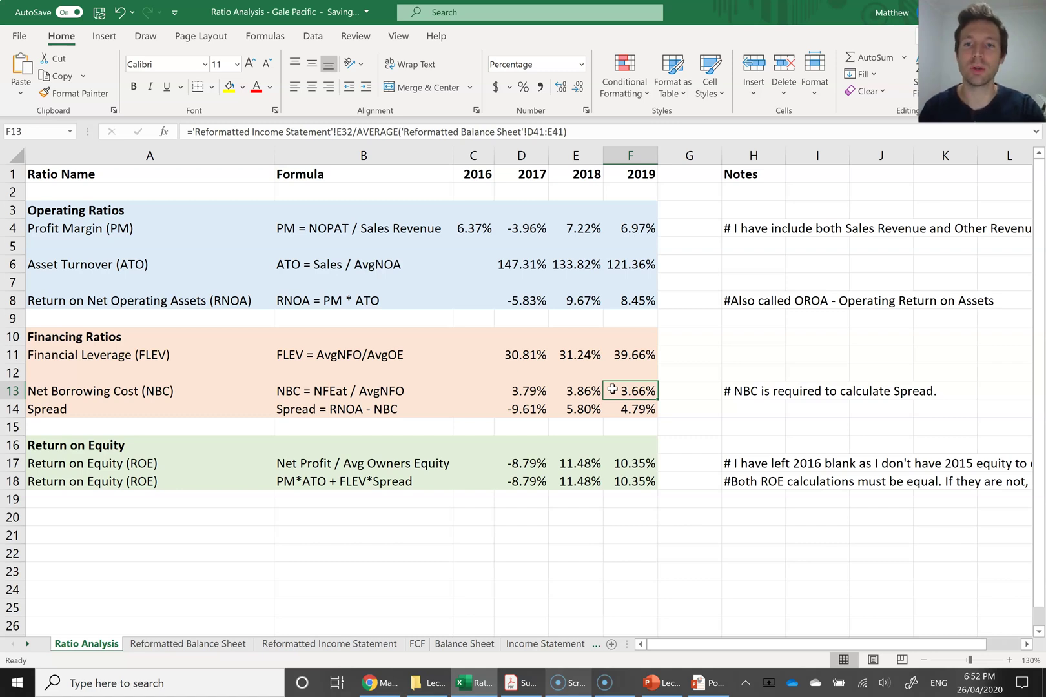
click(90, 408)
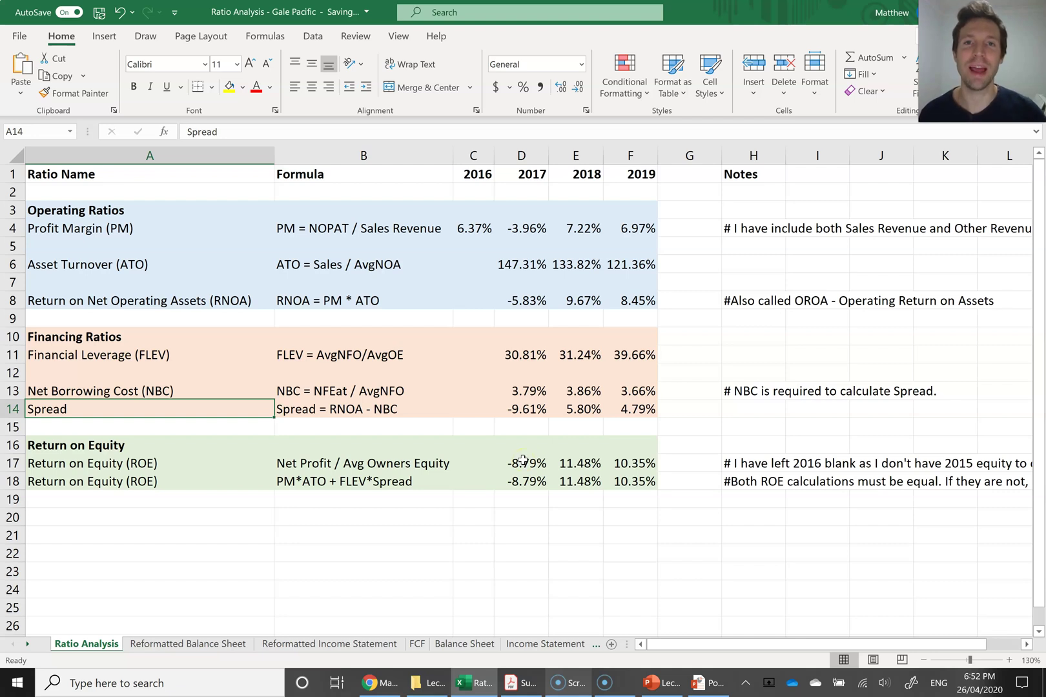
double_click(635, 407)
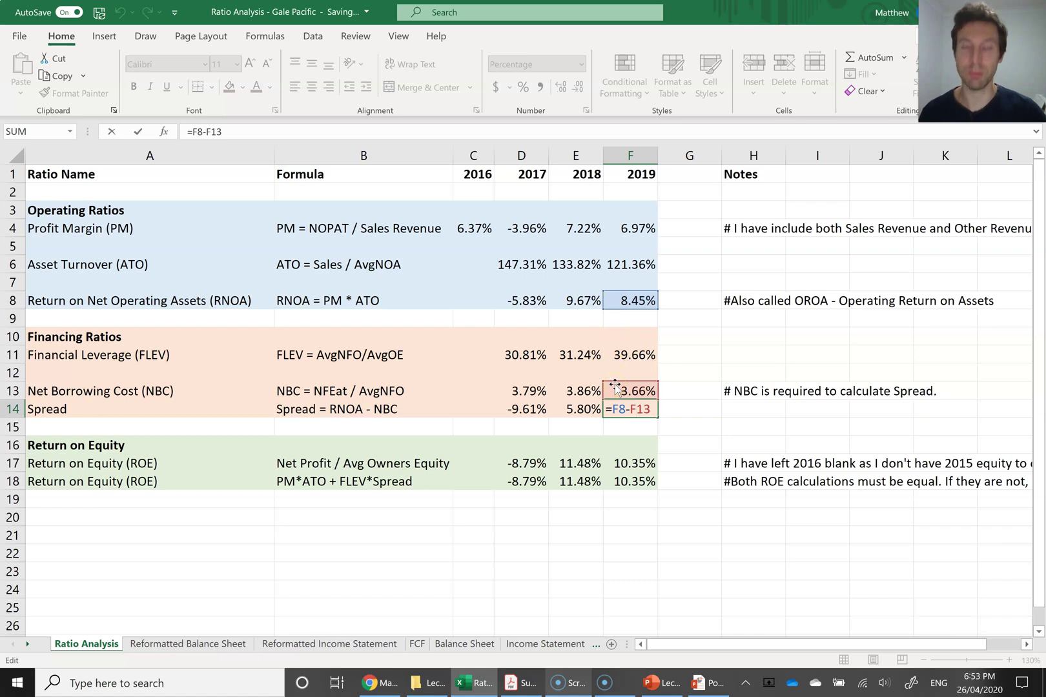
key(Return)
click(633, 410)
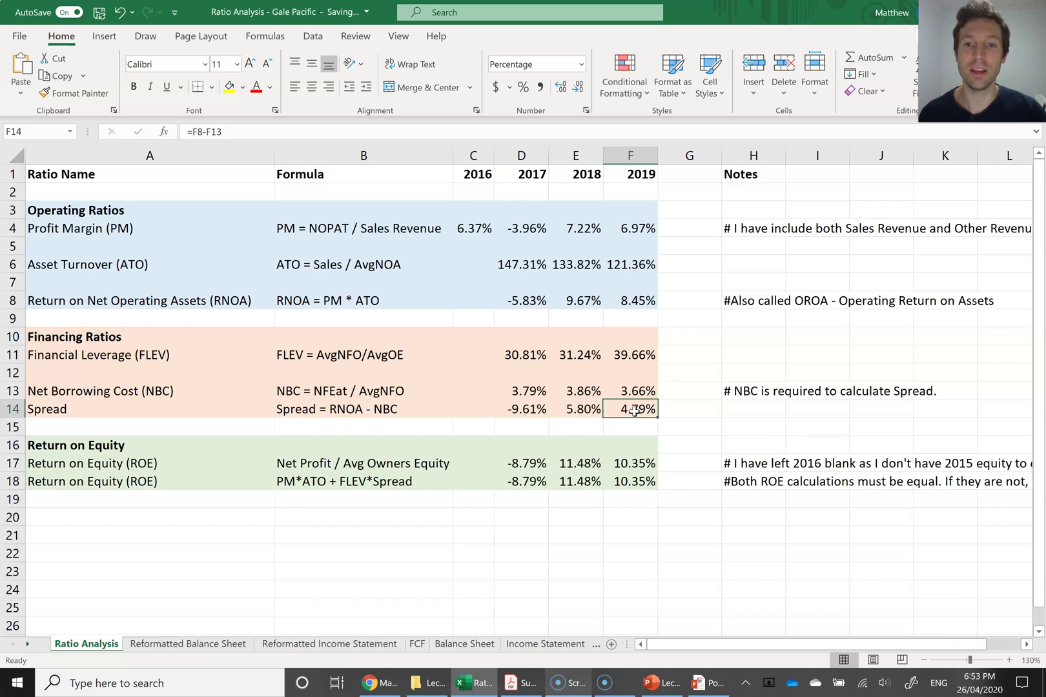
click(615, 302)
click(628, 313)
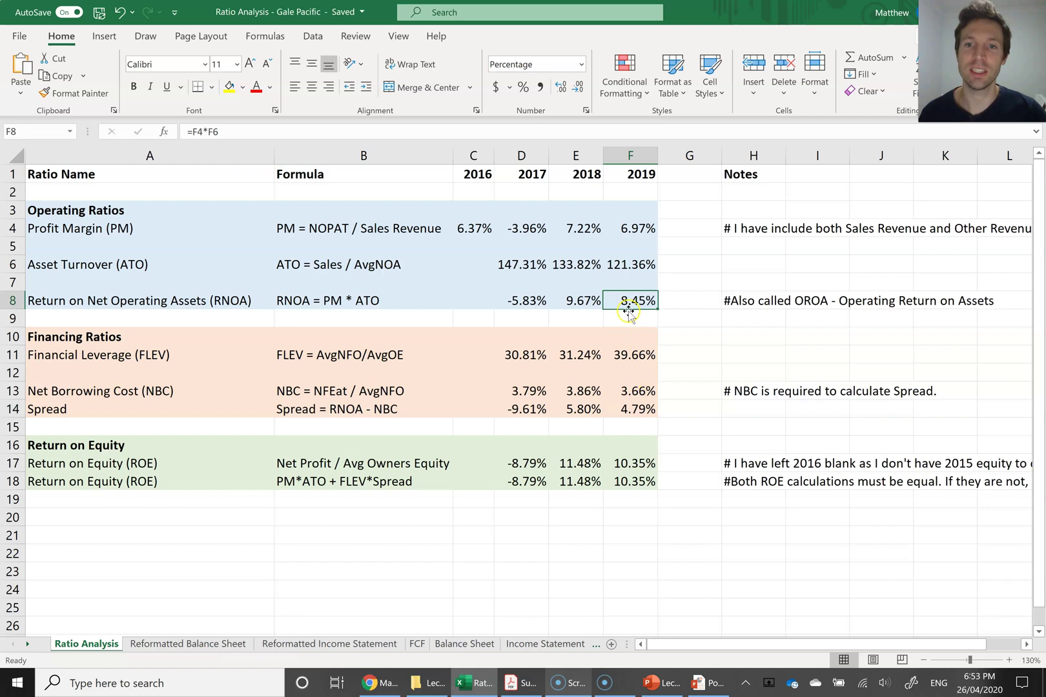
click(665, 392)
click(641, 394)
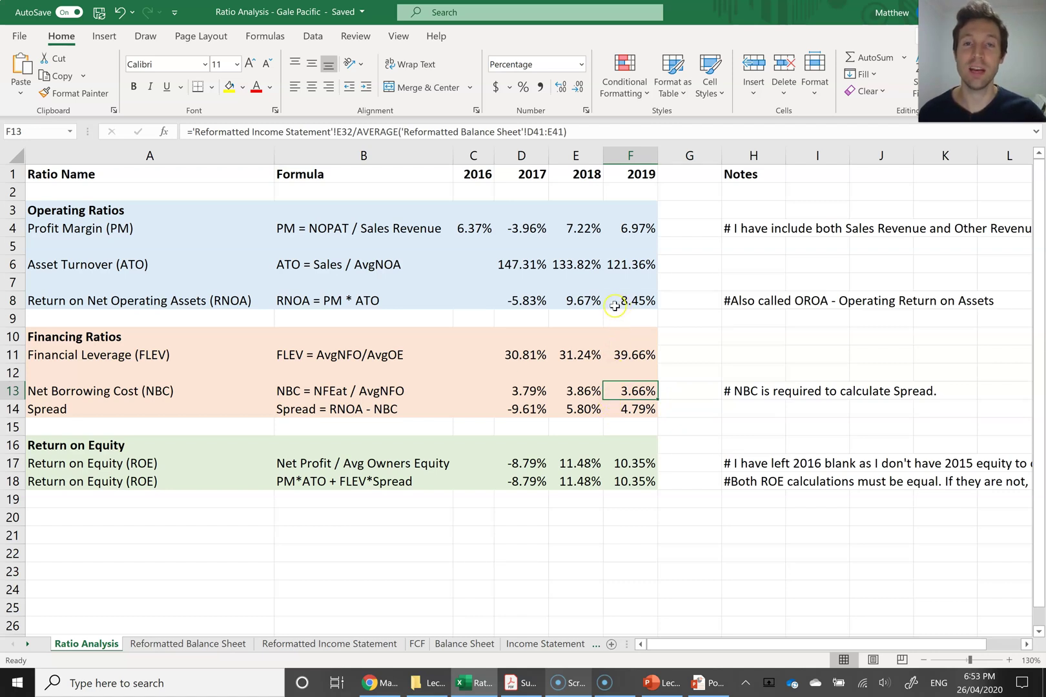
click(619, 410)
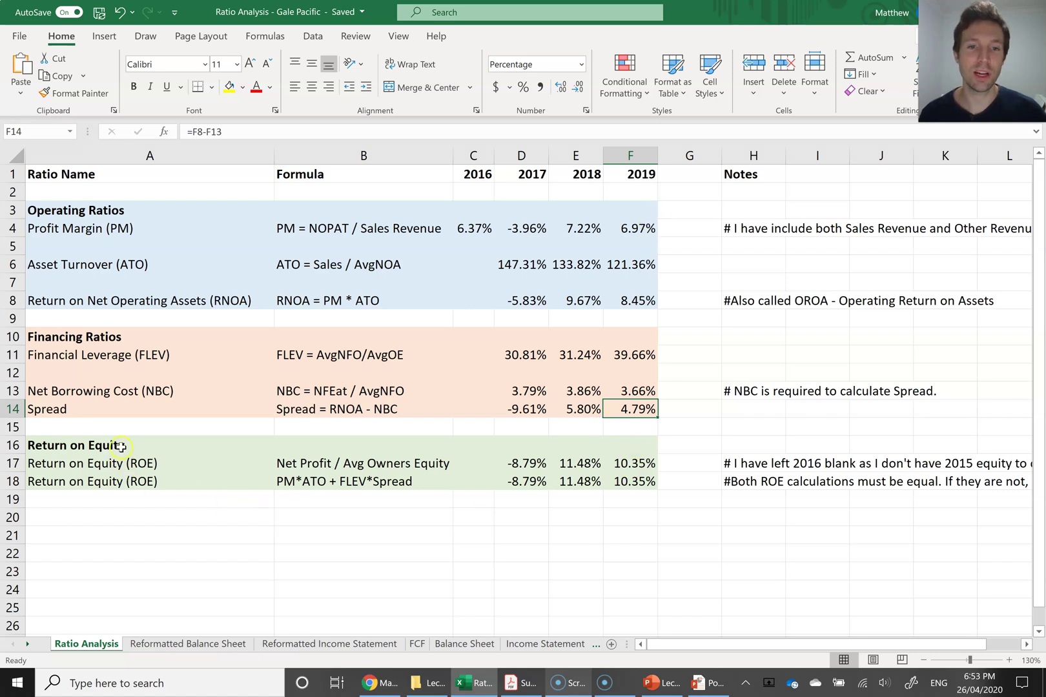
click(329, 466)
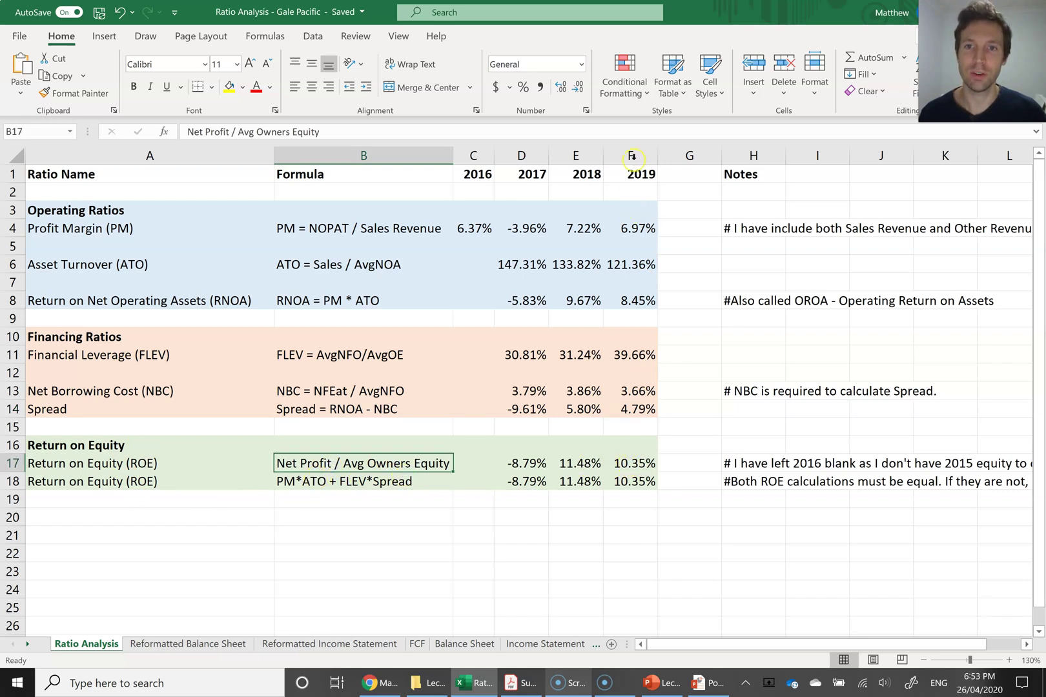
click(621, 472)
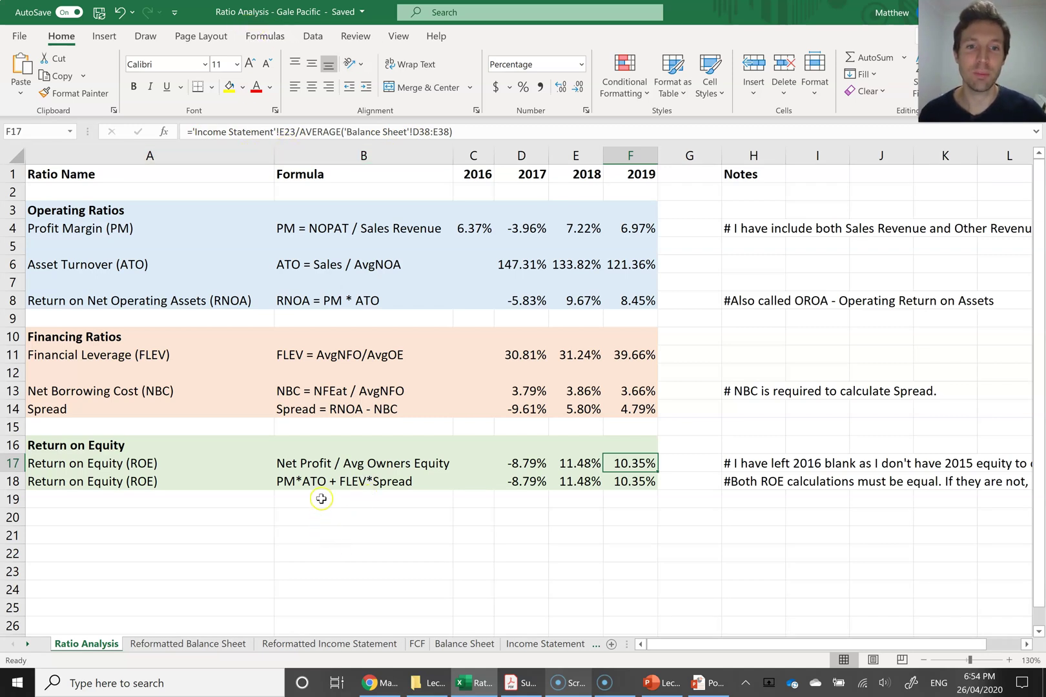
click(545, 645)
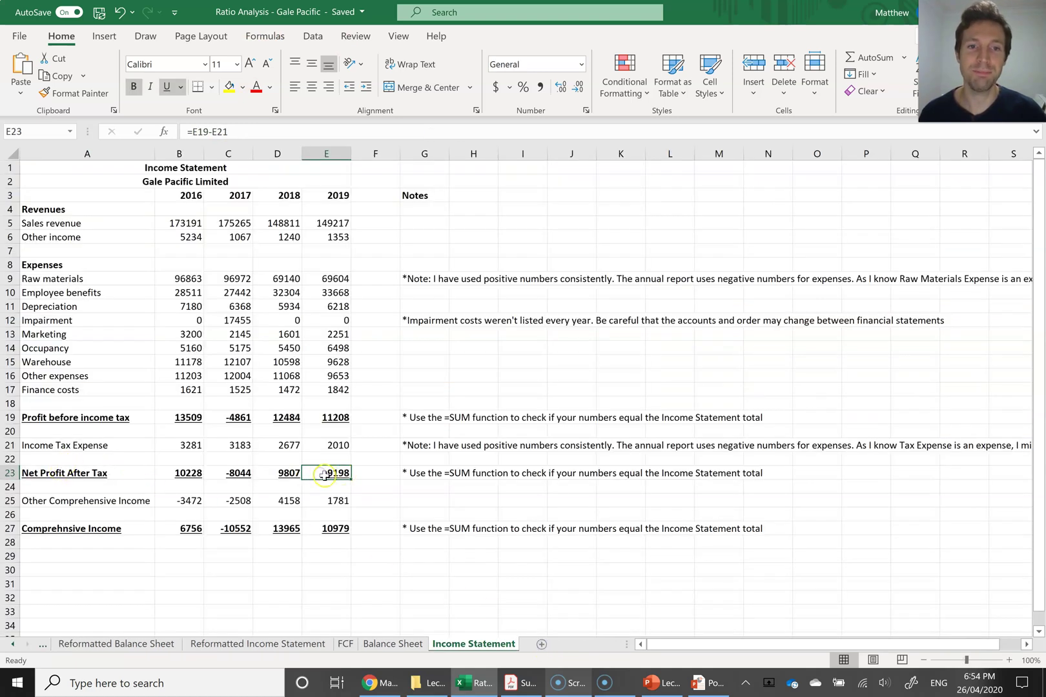
click(392, 643)
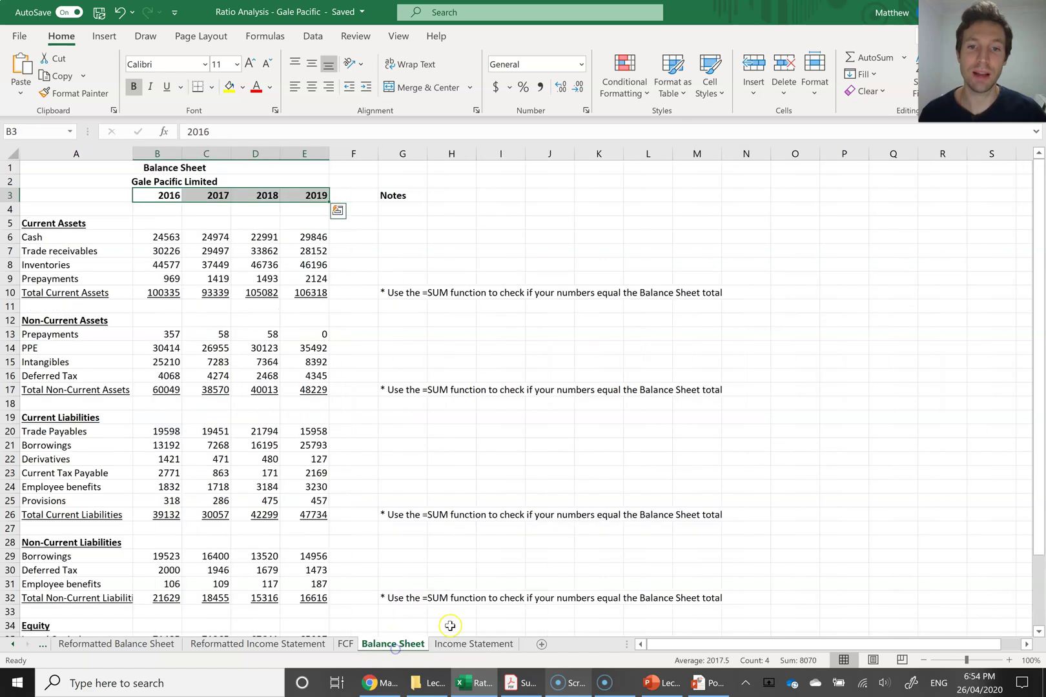
scroll(286, 473, down, 2)
drag(261, 598, 309, 596)
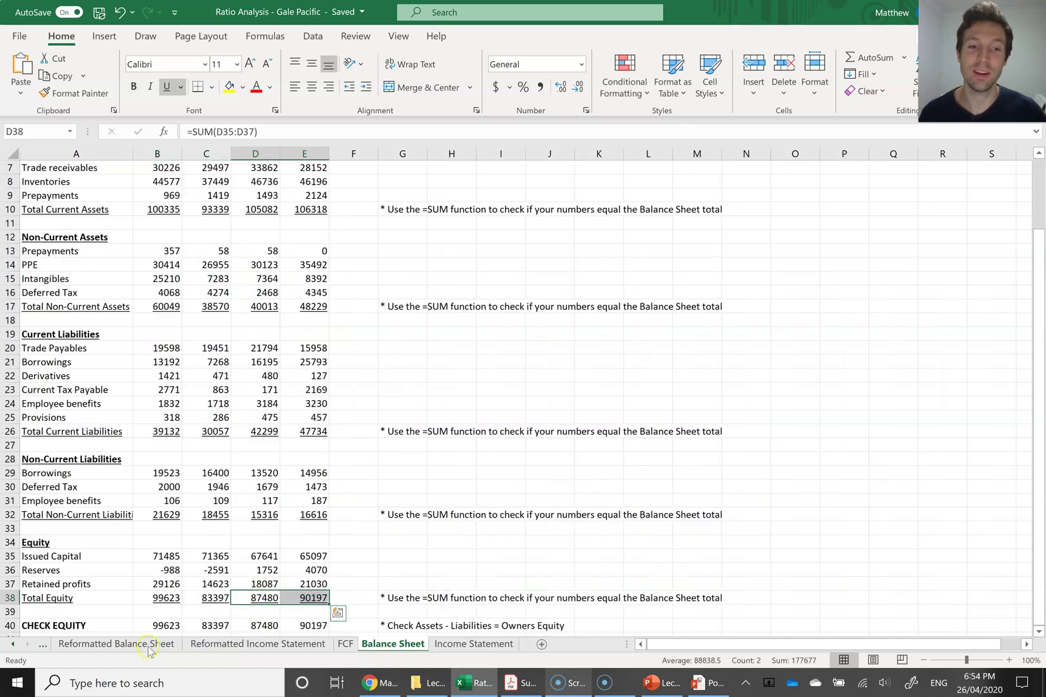
click(46, 647)
click(81, 644)
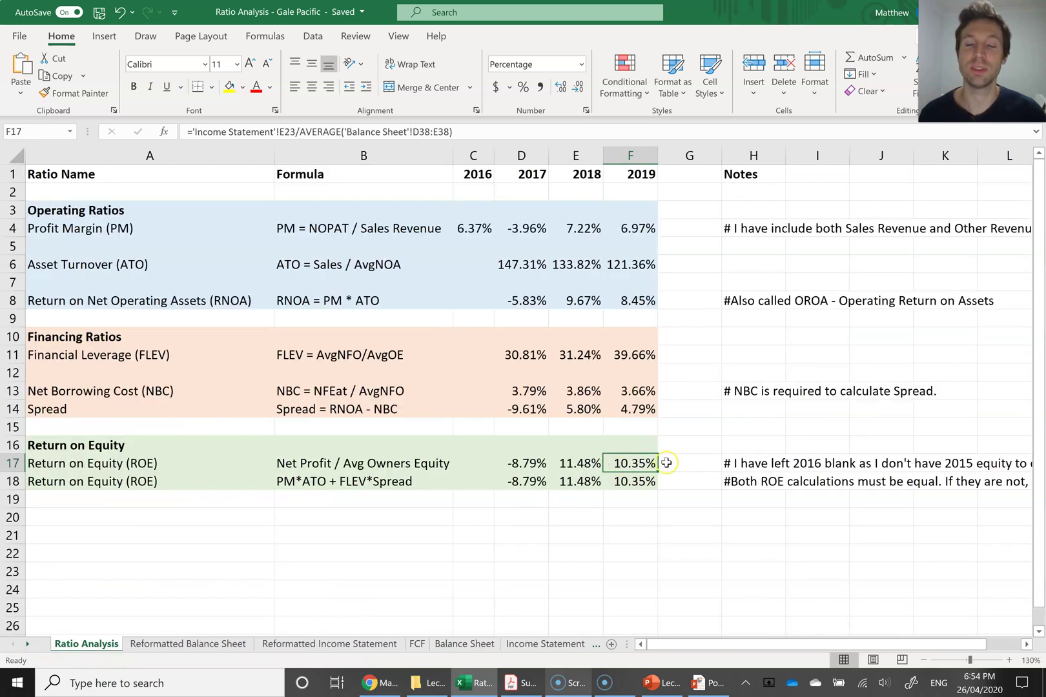
click(135, 483)
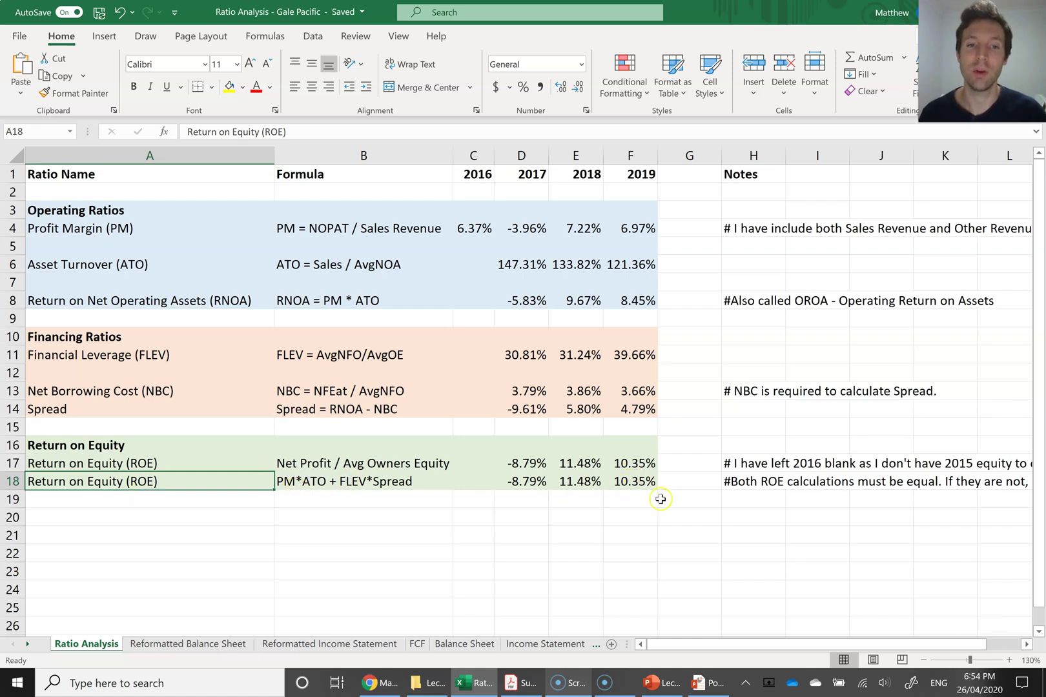
Step: Review the second 2019 ROE formula, then enter the check =F8+F11*F14 in F19
double_click(629, 484)
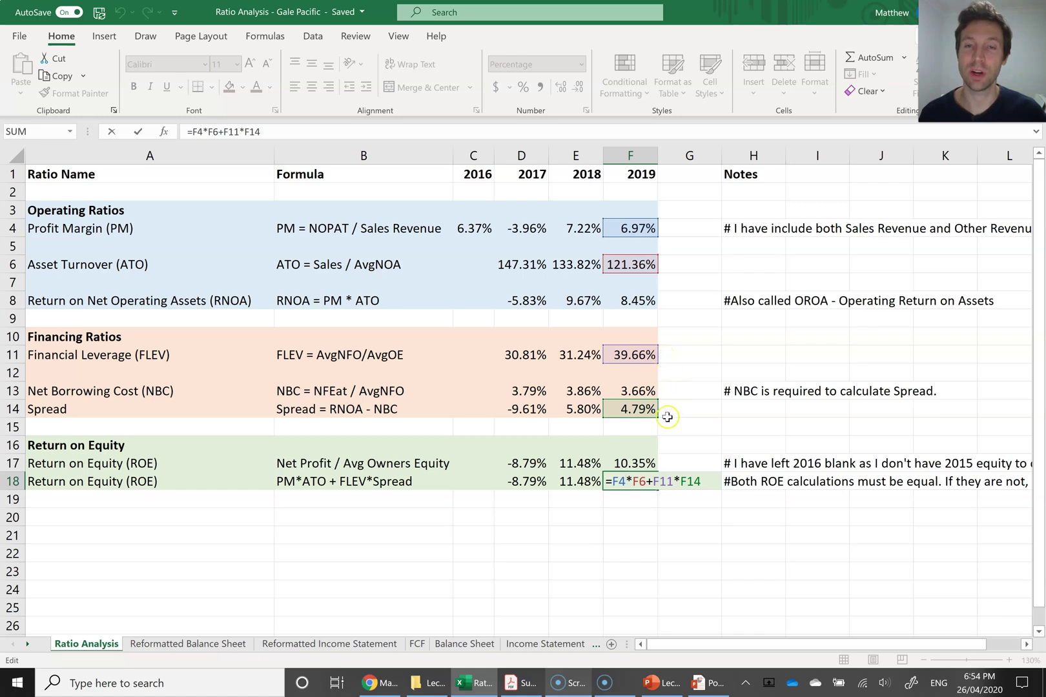
key(Return)
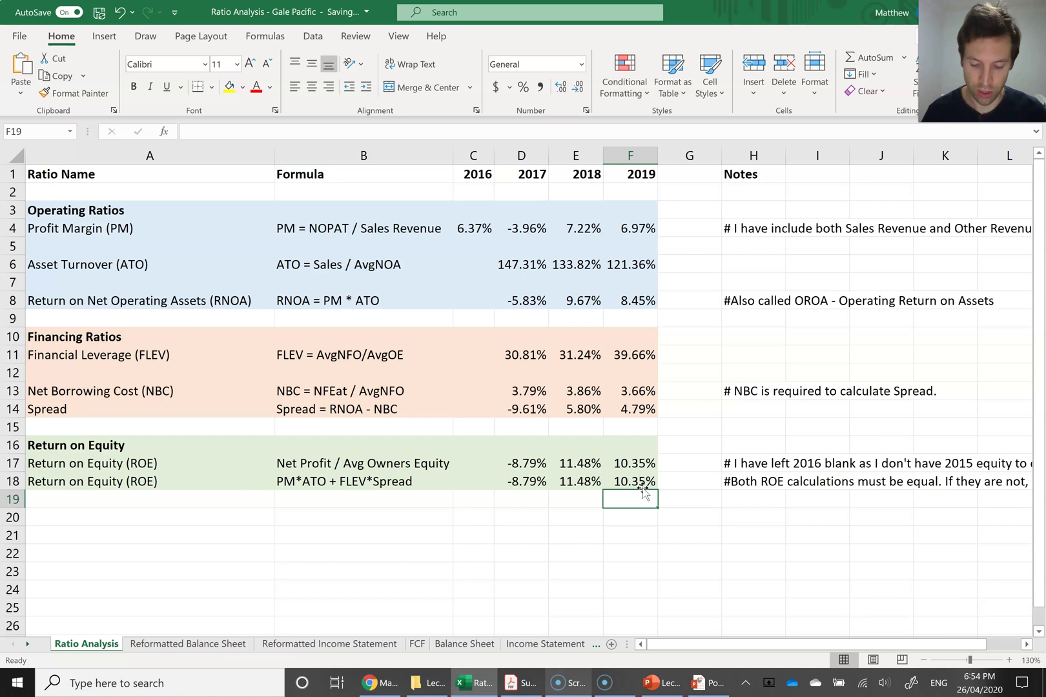
text(=)
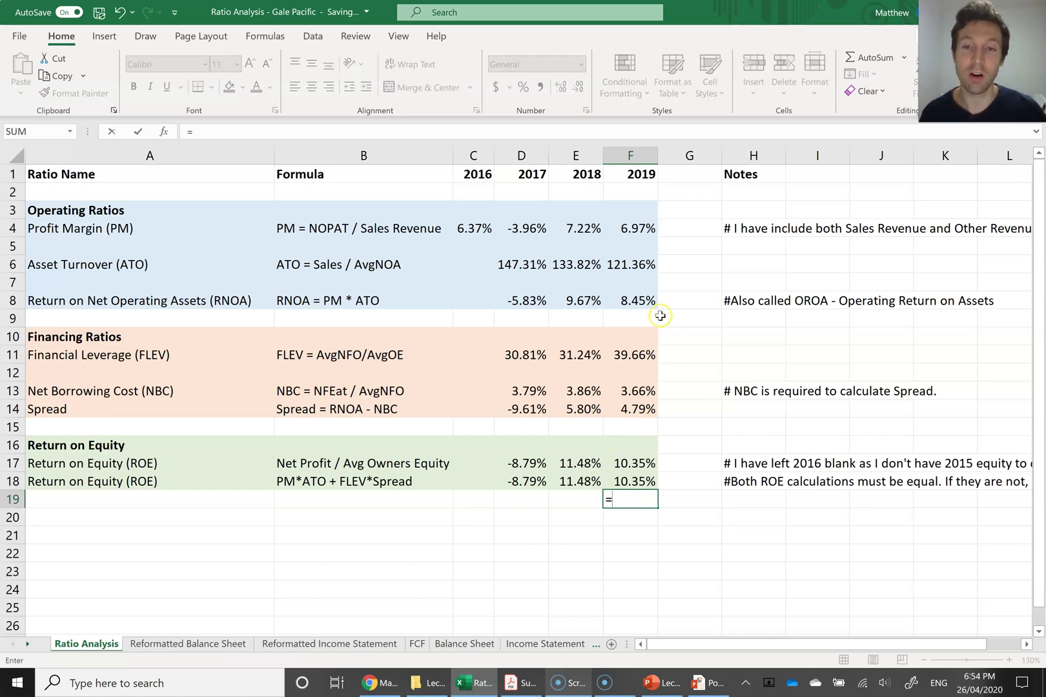
click(620, 302)
text(+)
click(625, 354)
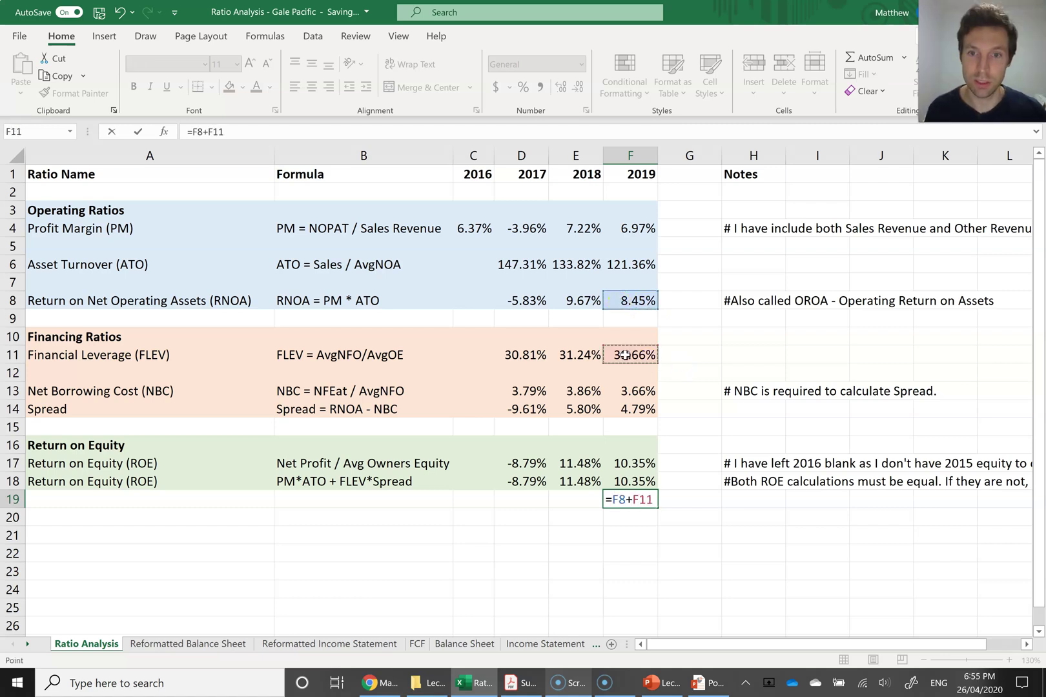
click(630, 408)
key(ctrl+Return)
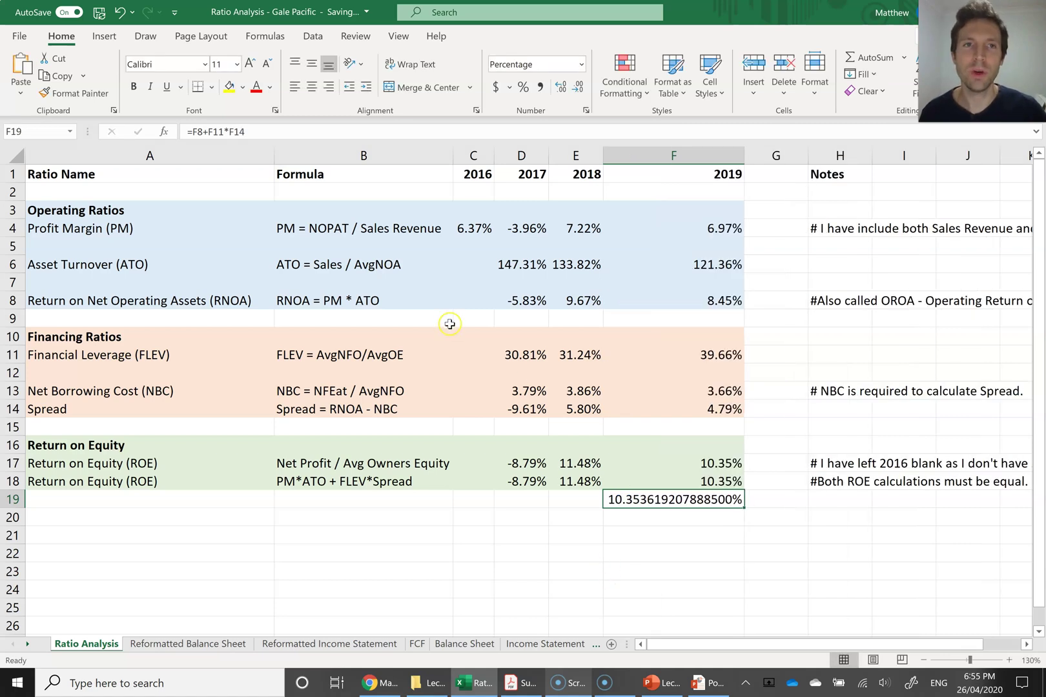
Step: Format the F19 check result as a percentage
click(581, 64)
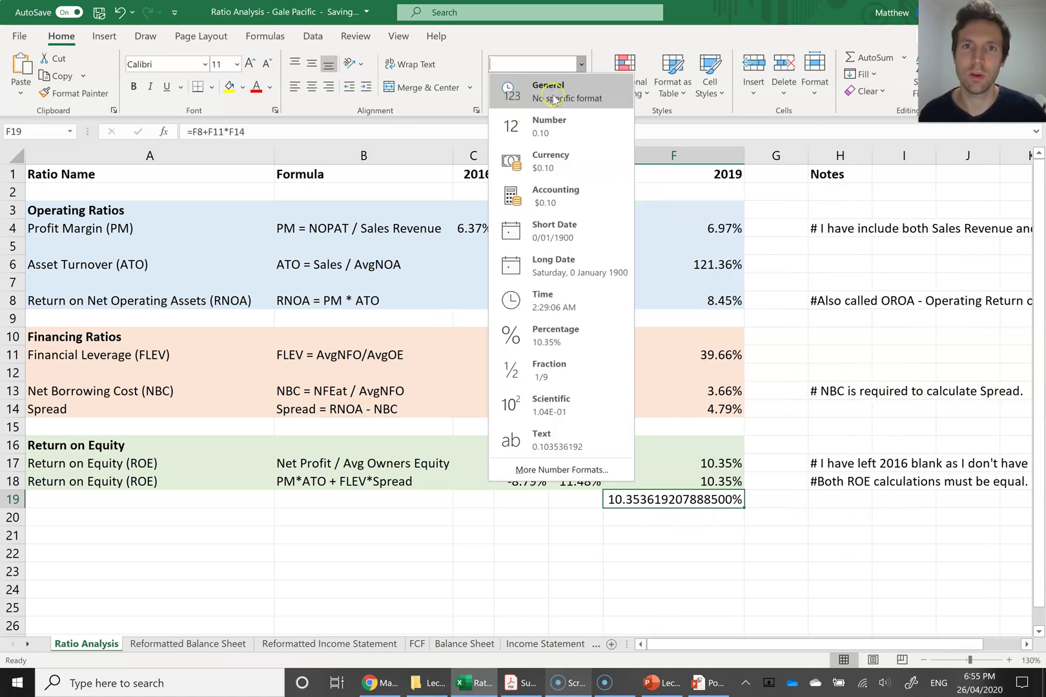
click(548, 87)
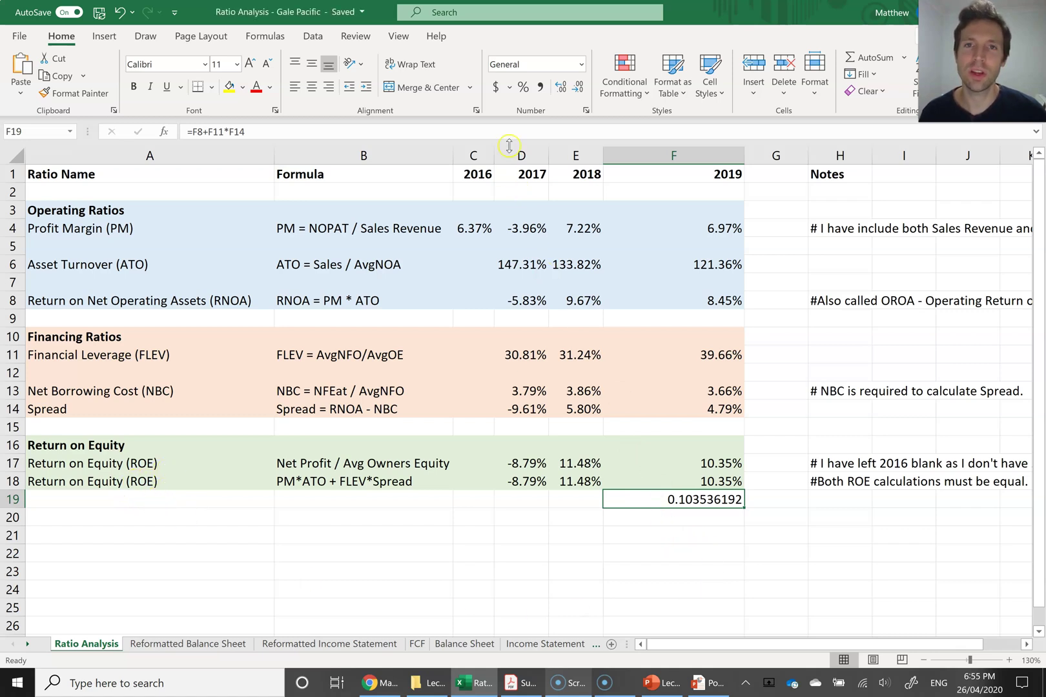
click(581, 65)
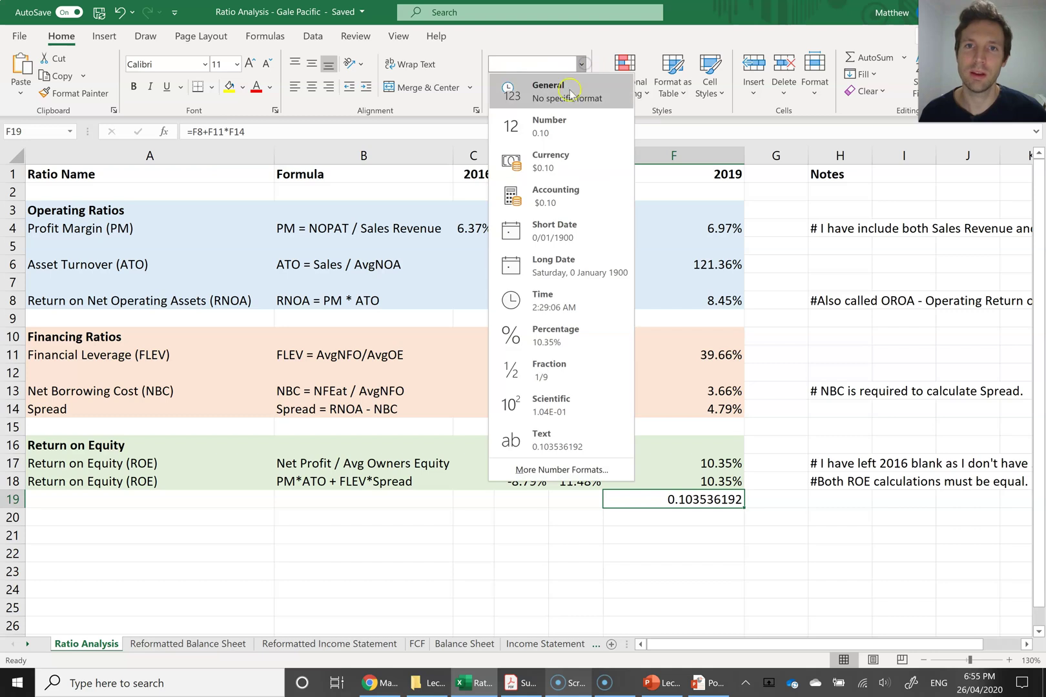
click(520, 92)
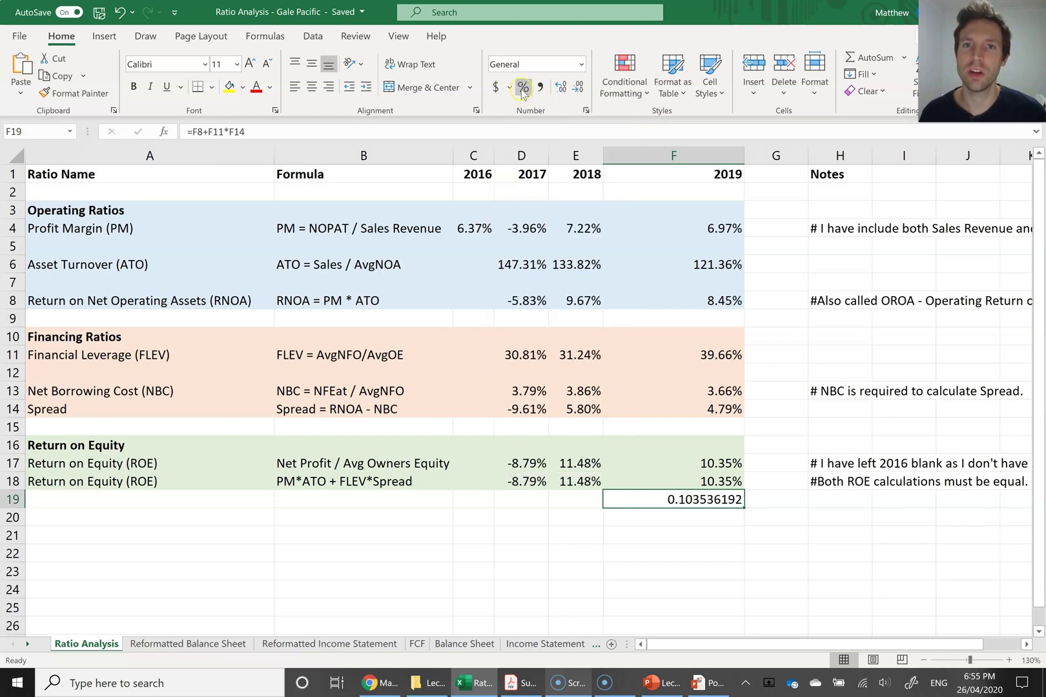
click(522, 89)
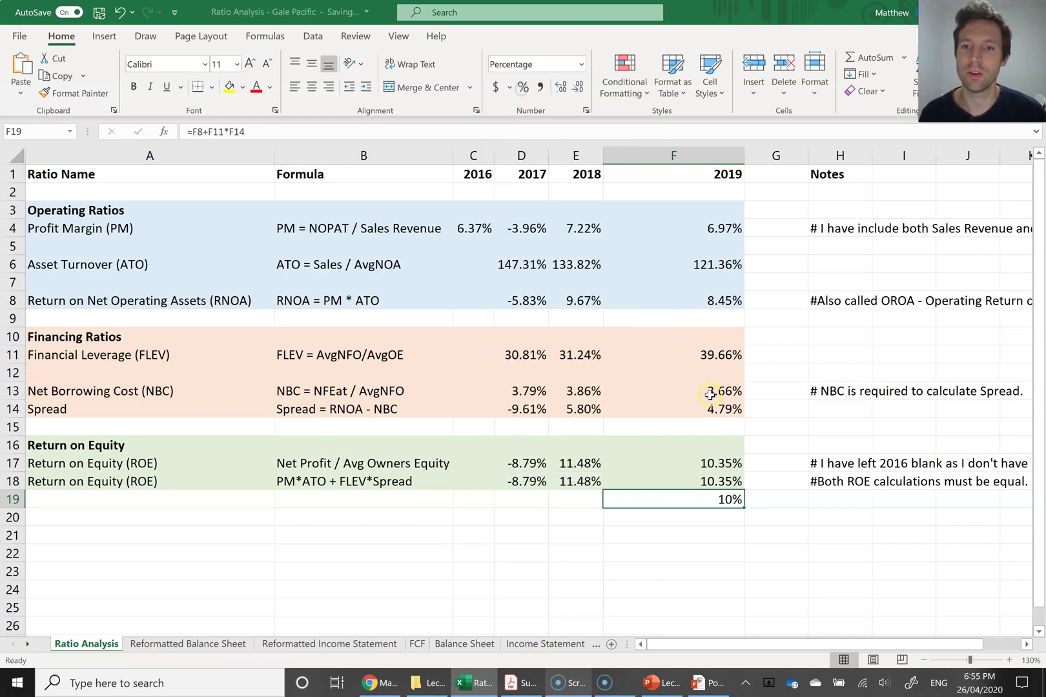